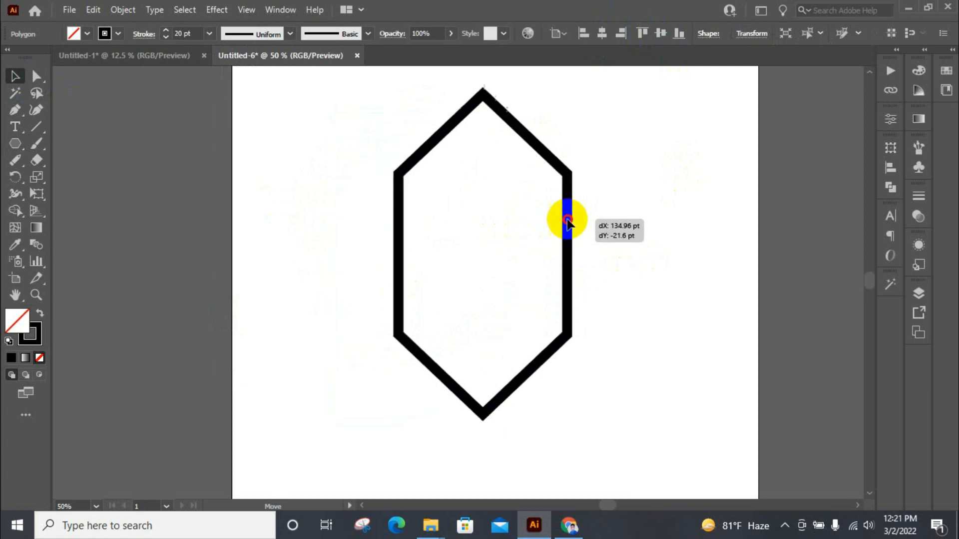
Step: Draw a horizontal line extending past both sides of the stretched hexagon and move it above the hexagon's middle
click(82, 119)
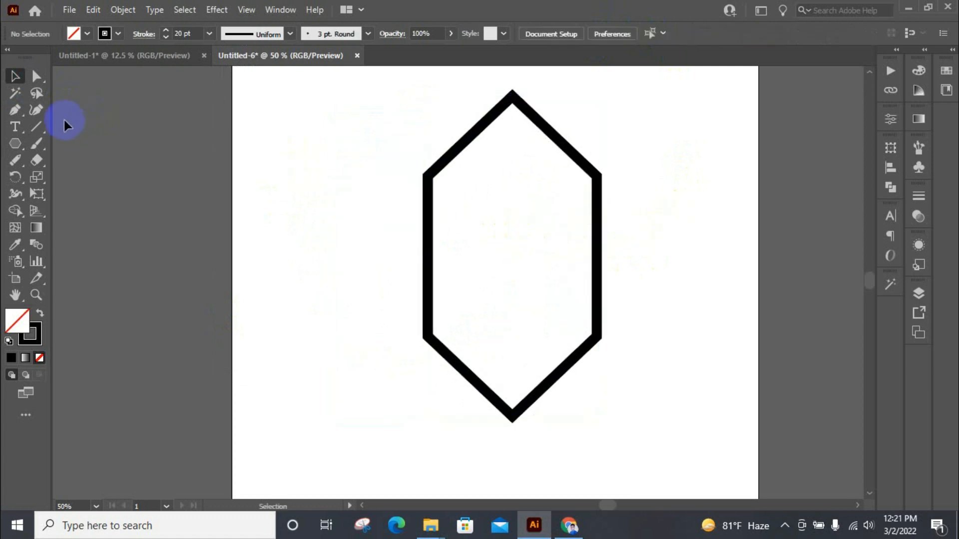
click(44, 128)
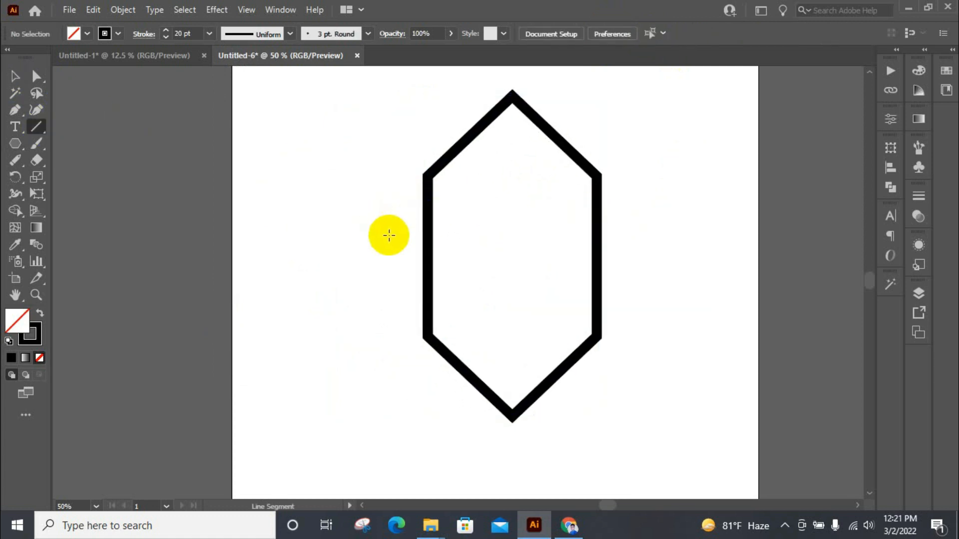
mouse_move(389, 256)
mouse_down()
mouse_move(707, 249)
mouse_move(635, 260)
mouse_up()
click(15, 76)
scroll(572, 184, up, 1)
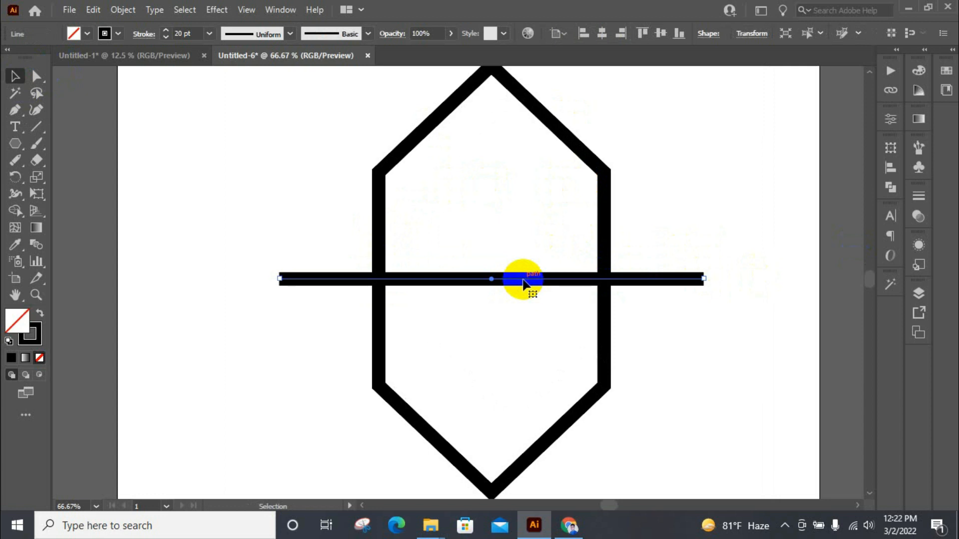
drag(523, 281, 523, 241)
scroll(413, 247, down, 2)
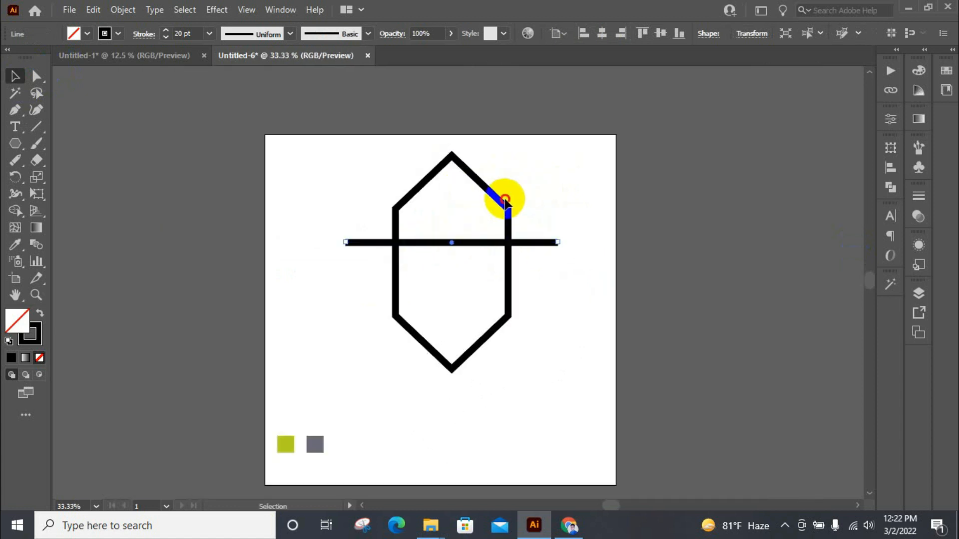
Step: Duplicate the hexagon sideways to form three evenly spaced, overlapping hexagons
click(504, 200)
scroll(505, 199, up, 2)
drag(561, 205, 490, 207)
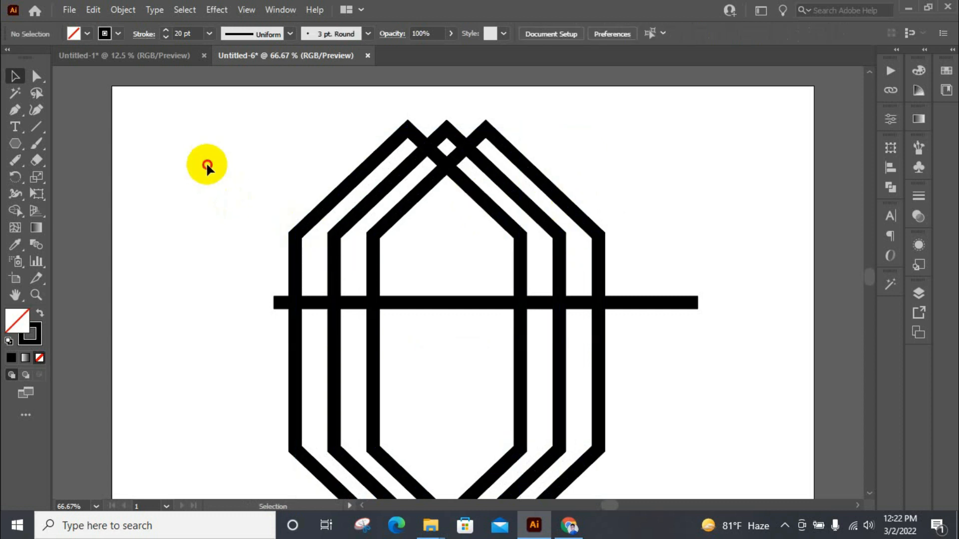
Step: Expand the fill and stroke of all three hexagons and the horizontal line
drag(206, 162, 693, 414)
scroll(579, 331, down, 1)
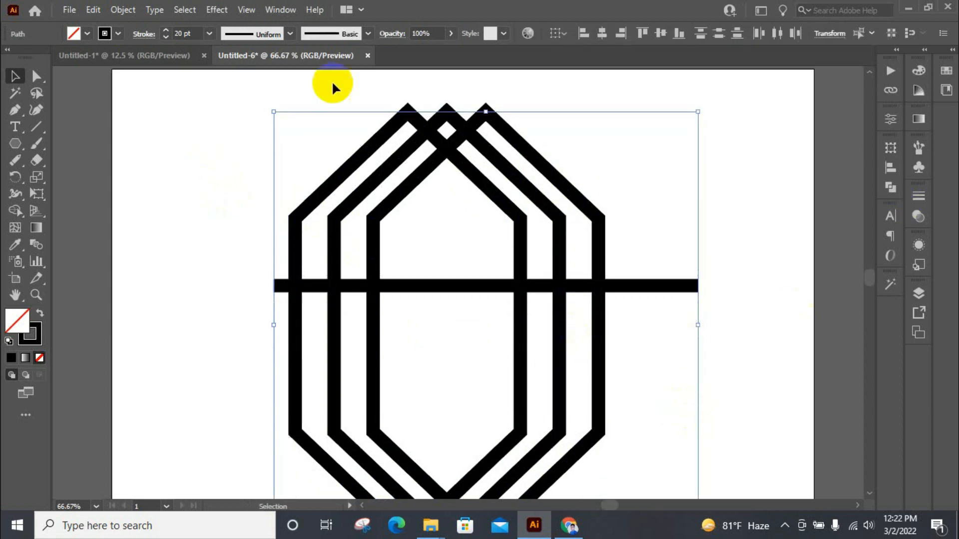
click(122, 10)
click(205, 171)
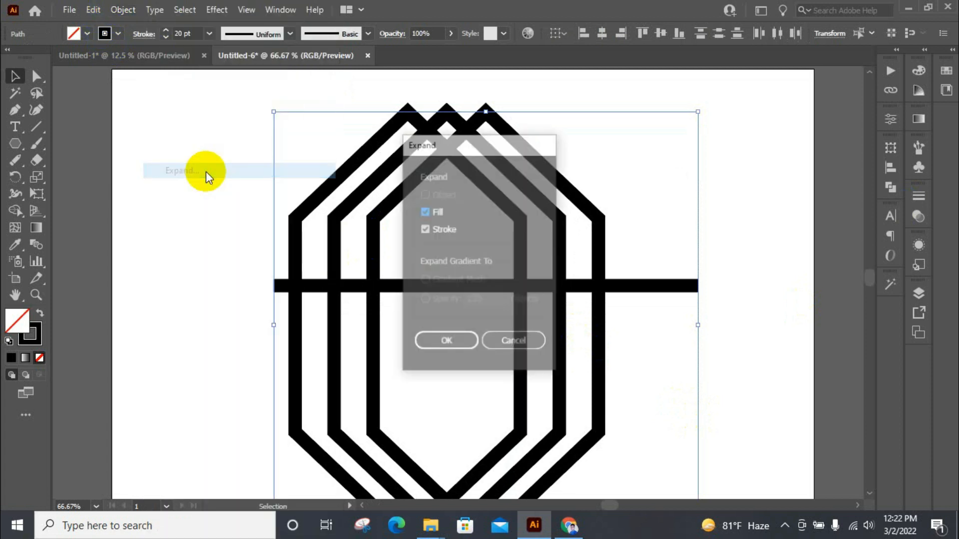
click(440, 343)
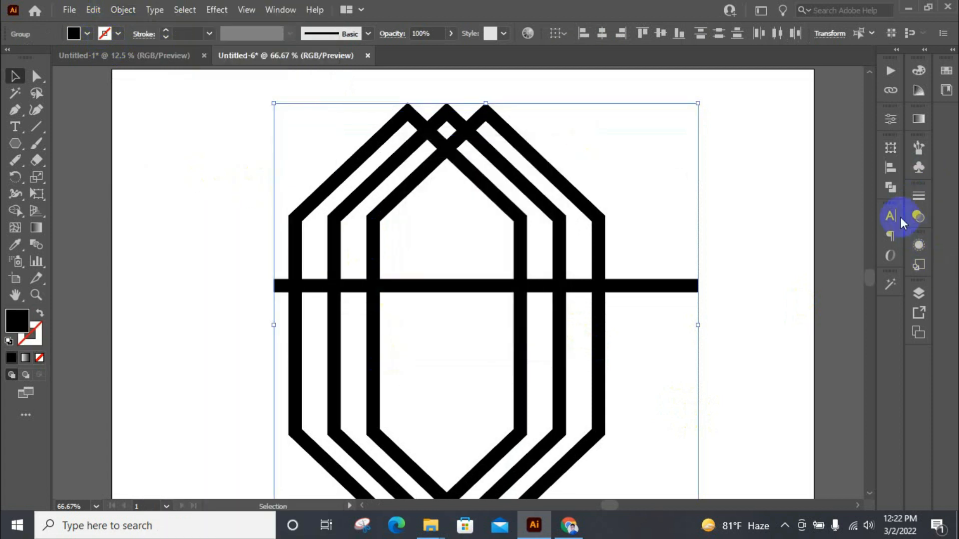
Step: Divide the expanded shapes with Pathfinder and ungroup the resulting pieces
click(891, 188)
click(736, 216)
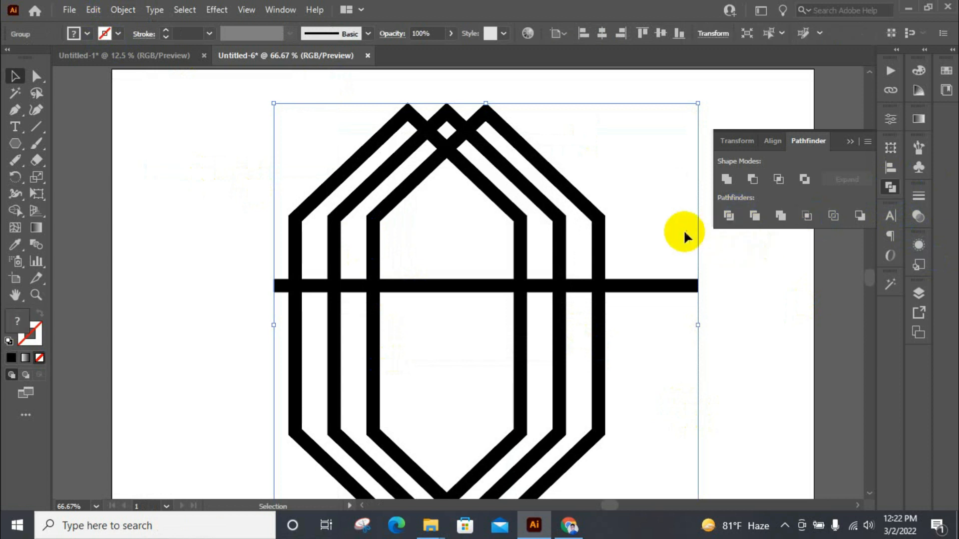
click(890, 188)
right_click(592, 259)
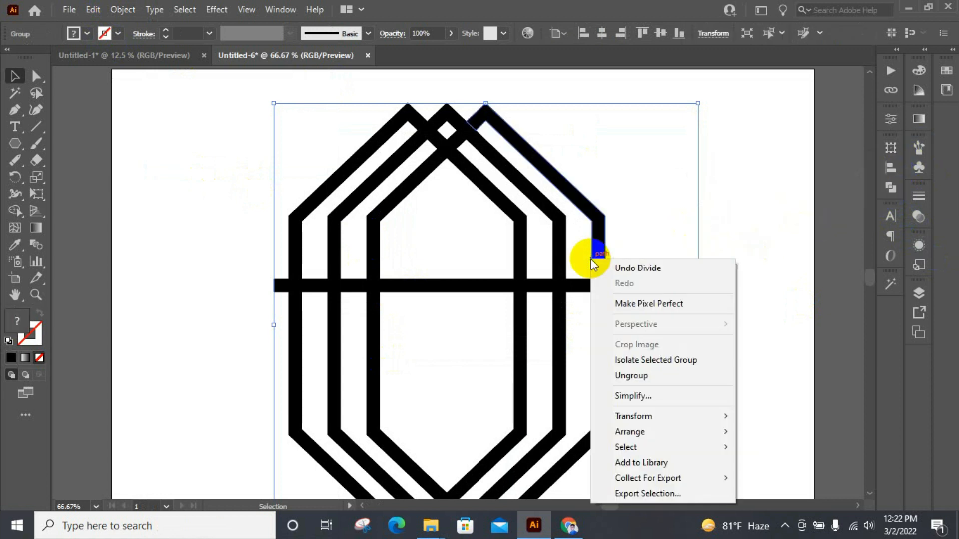
click(619, 376)
click(766, 179)
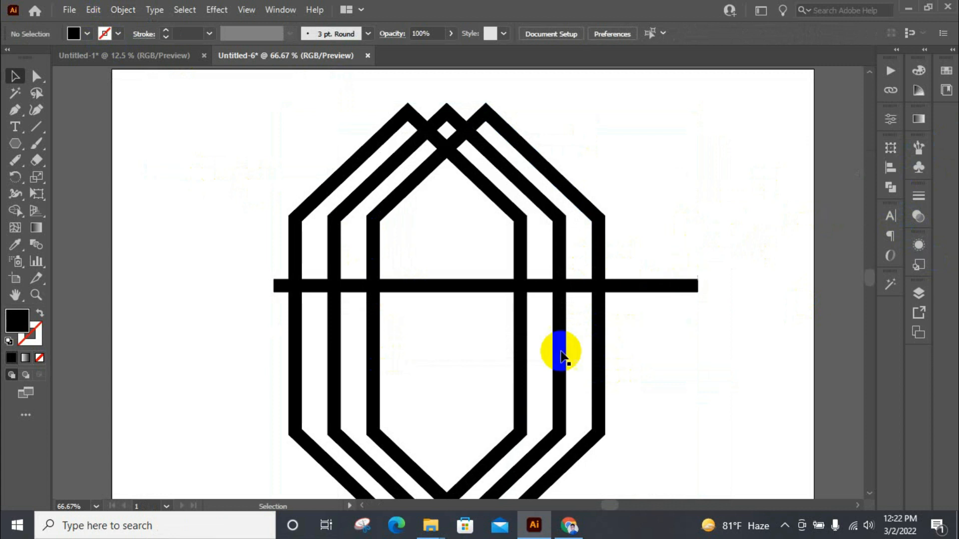
Step: Delete all hexagon pieces below the horizontal line, including the leftover diamond at the lower tips
scroll(569, 325, down, 1)
drag(255, 334, 620, 421)
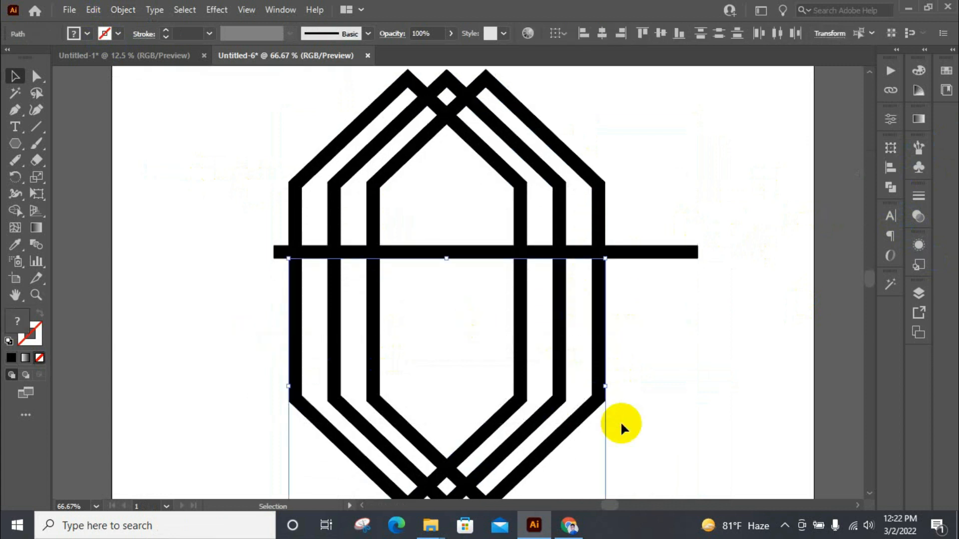
key(Delete)
scroll(574, 384, down, 2)
drag(365, 372, 534, 468)
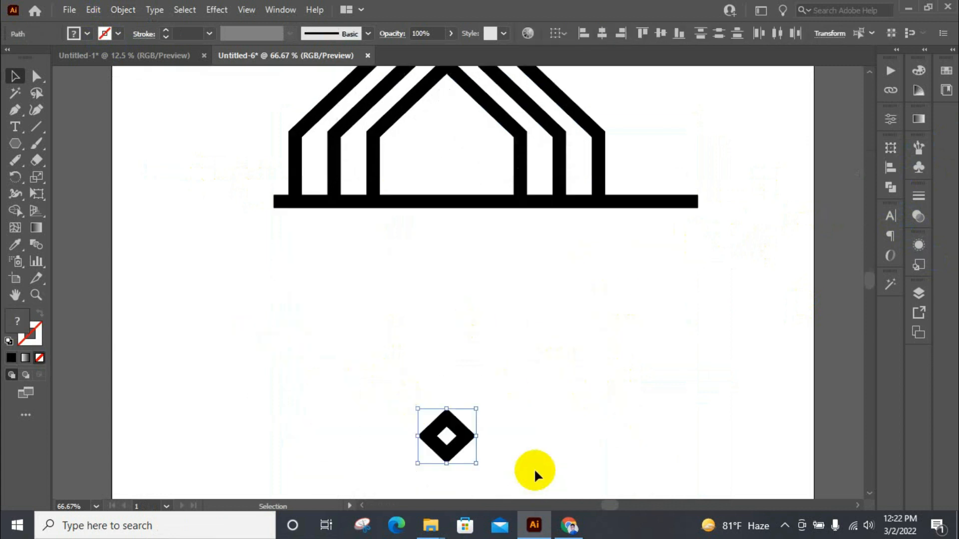
key(Delete)
Step: Delete the ends of the horizontal line that stick out past the outer walls
scroll(509, 413, up, 2)
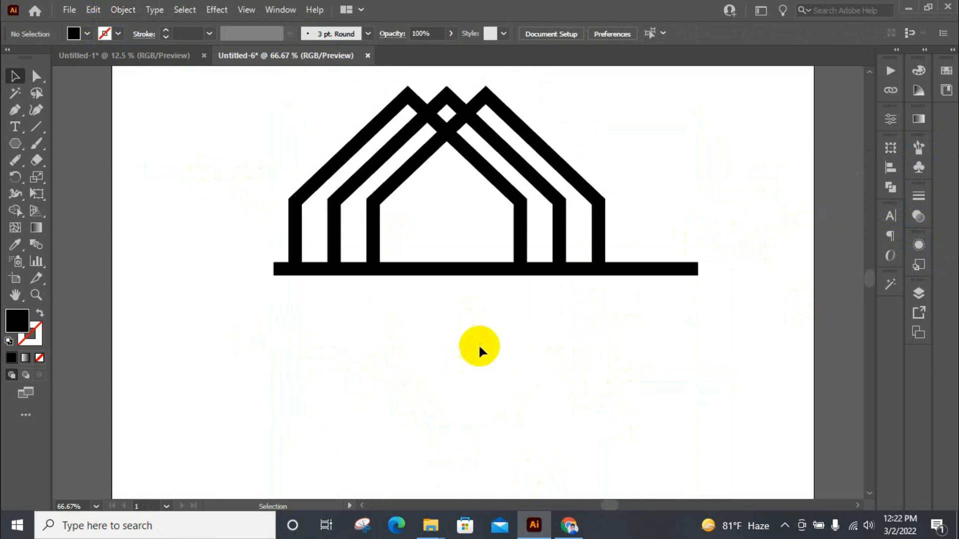
click(637, 283)
key(Delete)
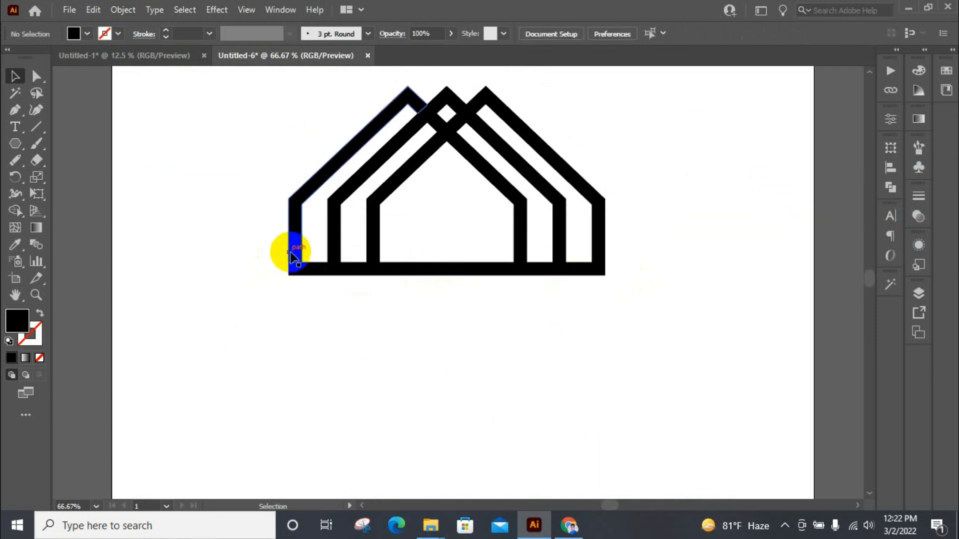
Step: Delete the outermost left wall and roof outline with its base pieces, and the base segment between the two outermost right walls
click(291, 254)
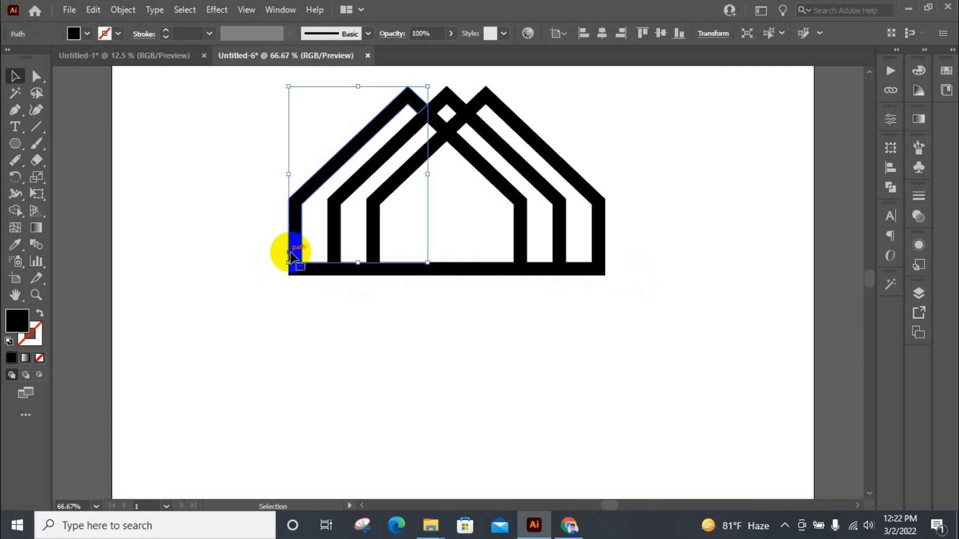
key(Delete)
drag(271, 253, 325, 293)
key(Delete)
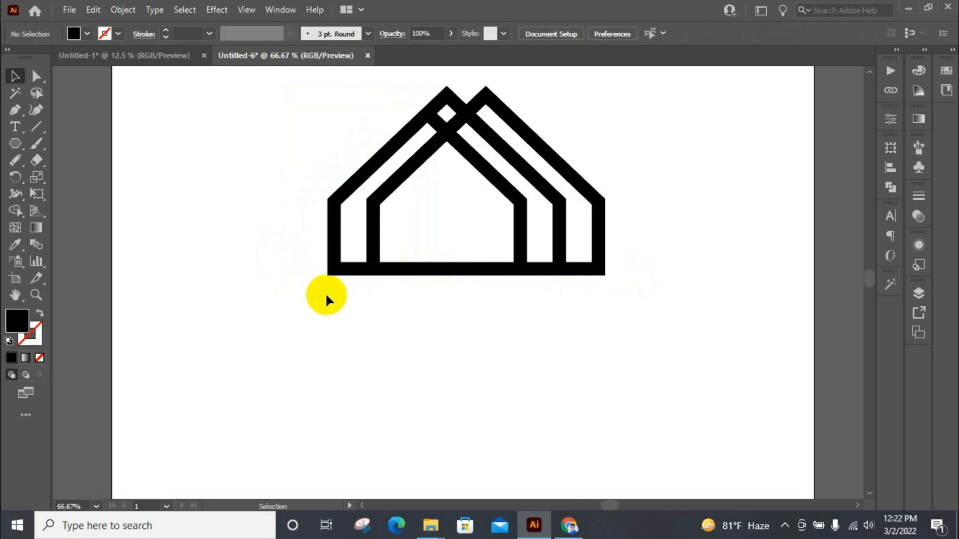
click(567, 269)
key(Delete)
click(542, 270)
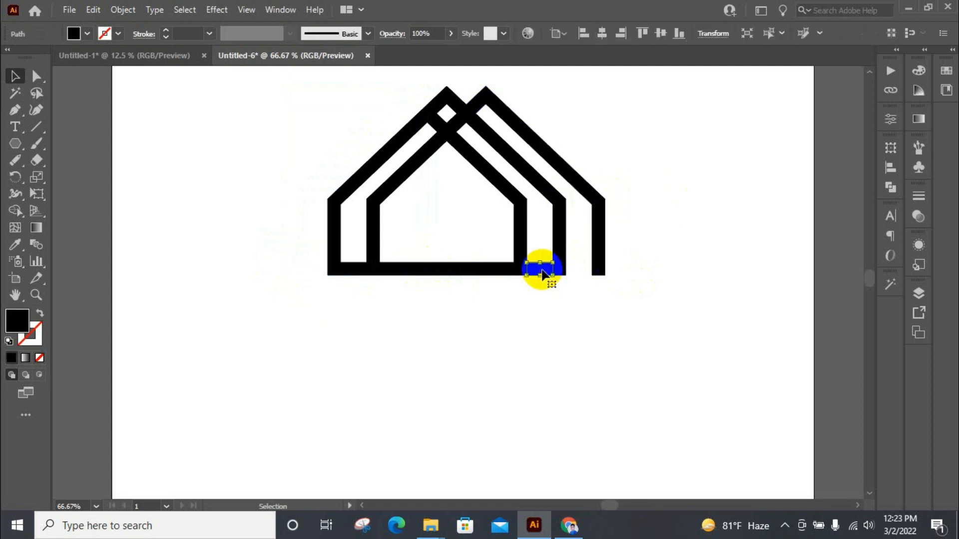
key(Delete)
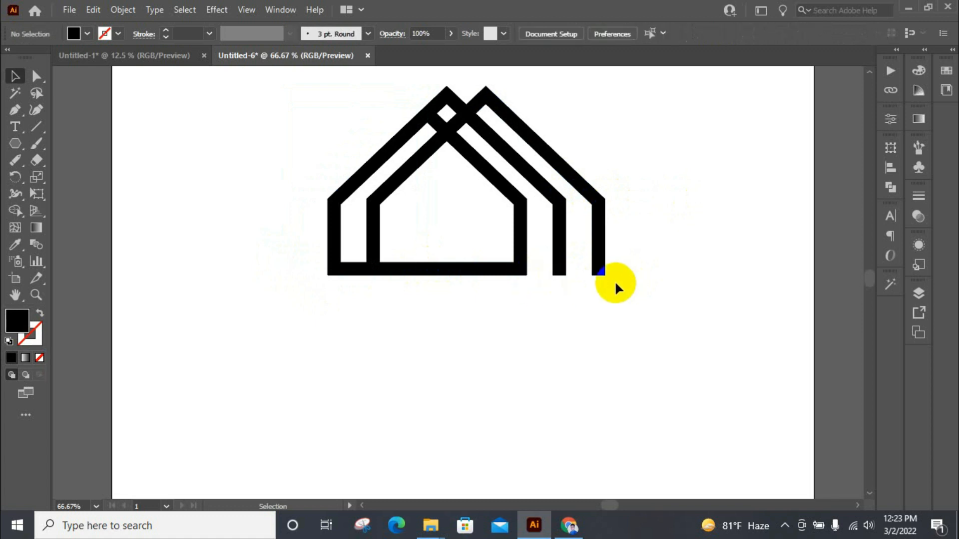
key(ctrl+z)
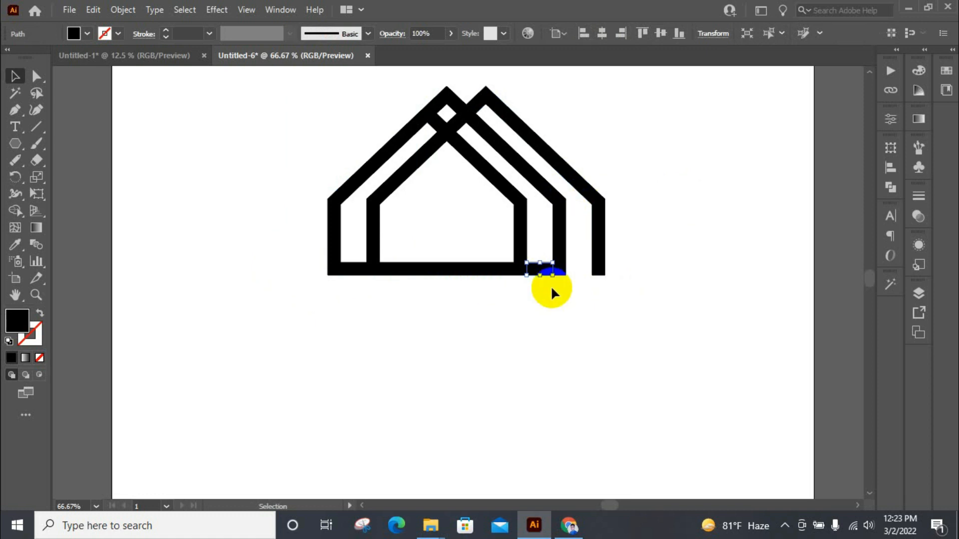
Step: Delete the innermost right wall and roof line, the small connector below the left peak, and the base segment between the left walls
click(517, 218)
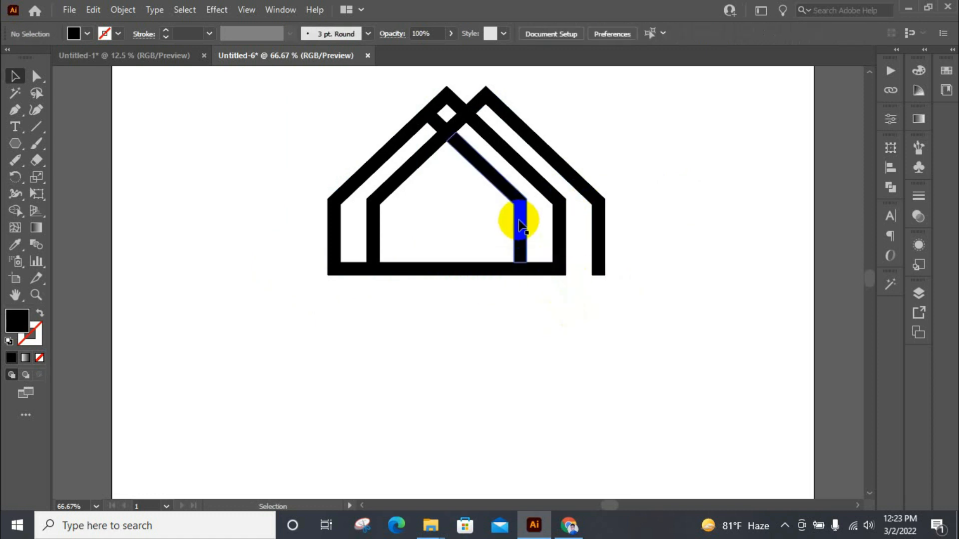
key(Delete)
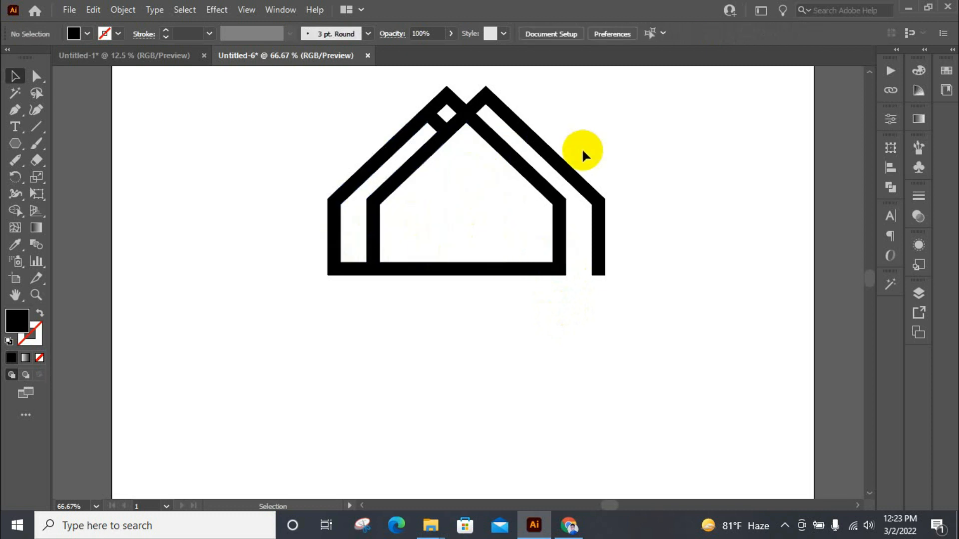
click(438, 125)
key(Delete)
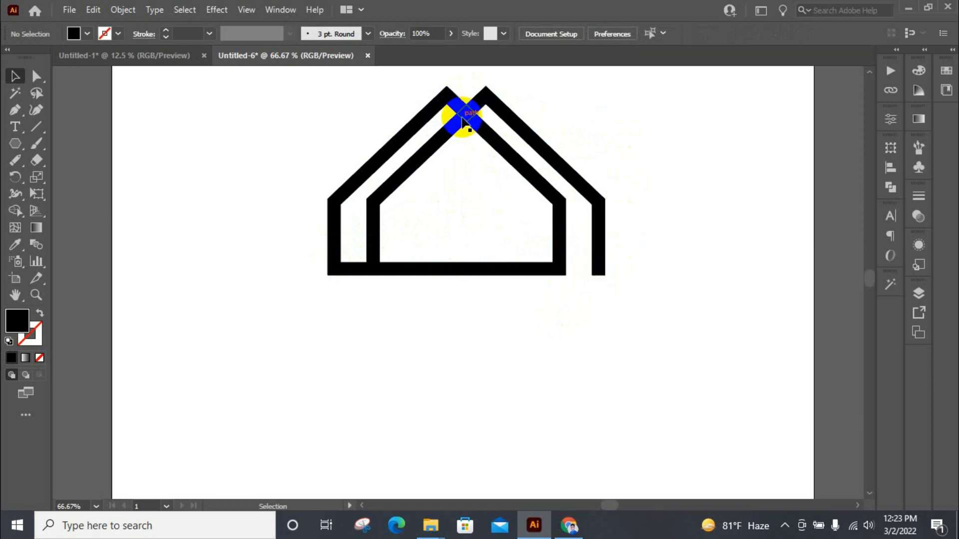
click(353, 267)
key(Delete)
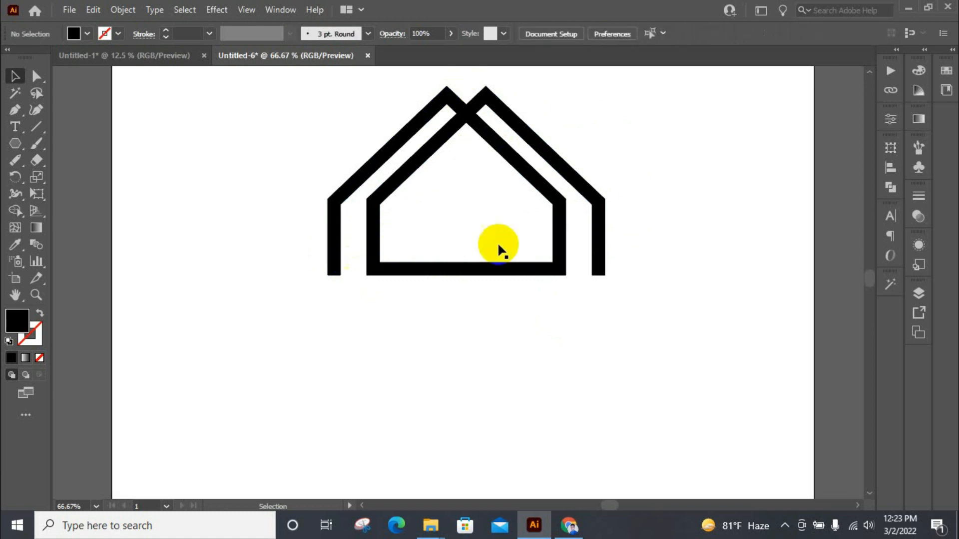
scroll(589, 148, up, 2)
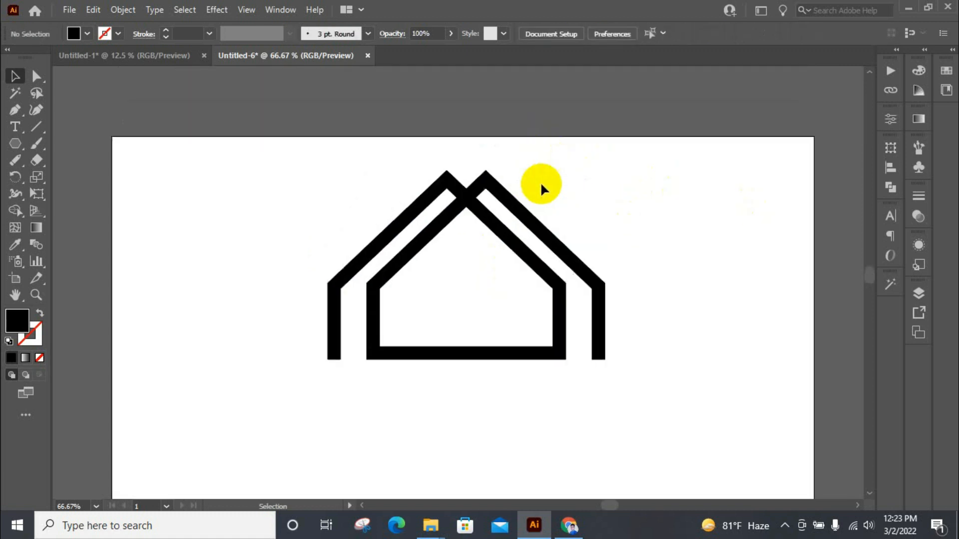
drag(253, 186, 614, 336)
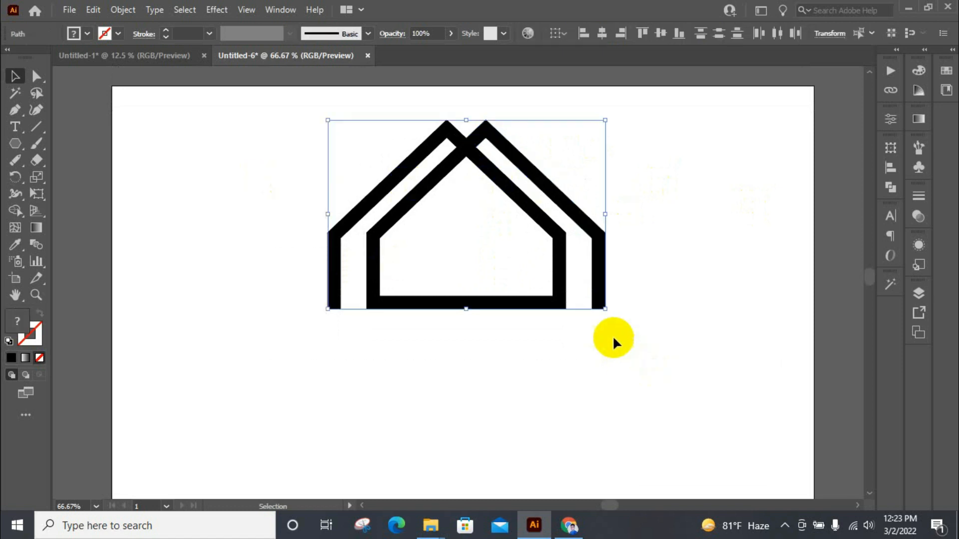
drag(556, 238, 550, 360)
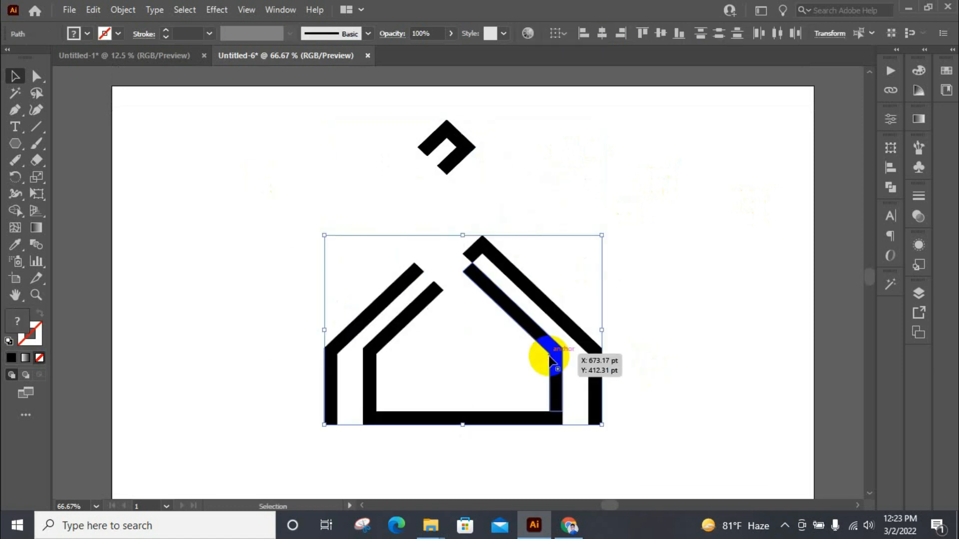
key(ctrl+z)
click(725, 284)
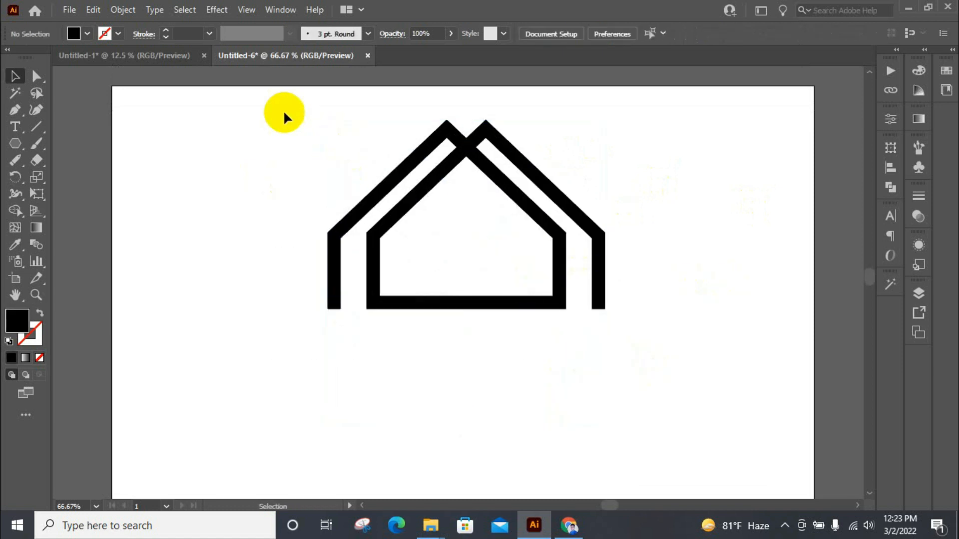
Step: Select all pieces of the house artwork and move them down on the artboard
drag(285, 116, 618, 312)
drag(562, 245, 542, 377)
scroll(619, 204, down, 7)
click(738, 192)
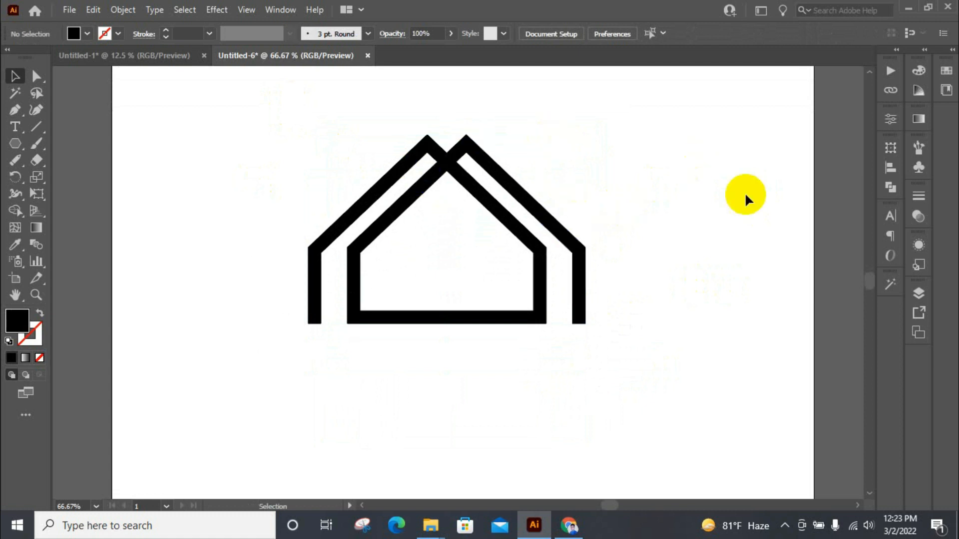
Step: Delete the short base segment beside the inner right wall and the unfilled shape inside the house
click(526, 325)
scroll(525, 325, up, 3)
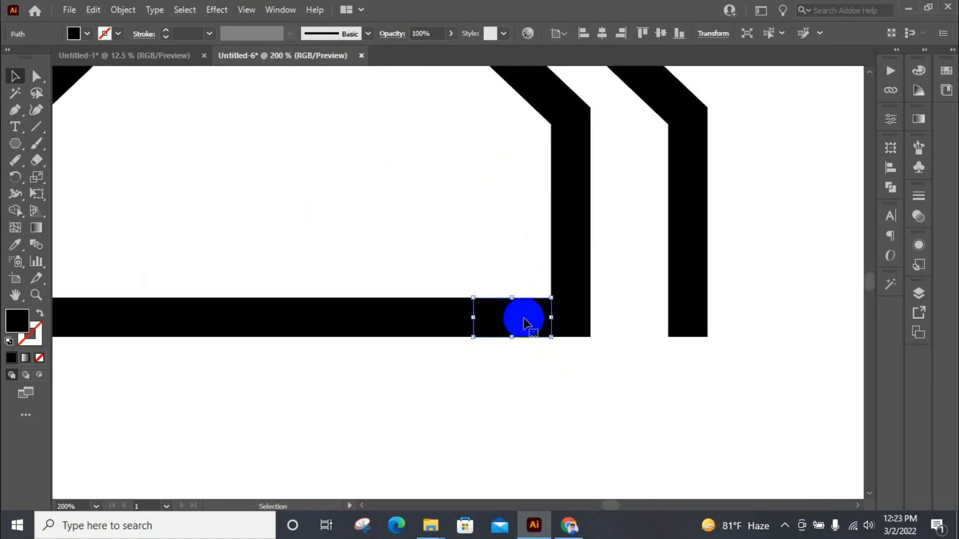
key(Delete)
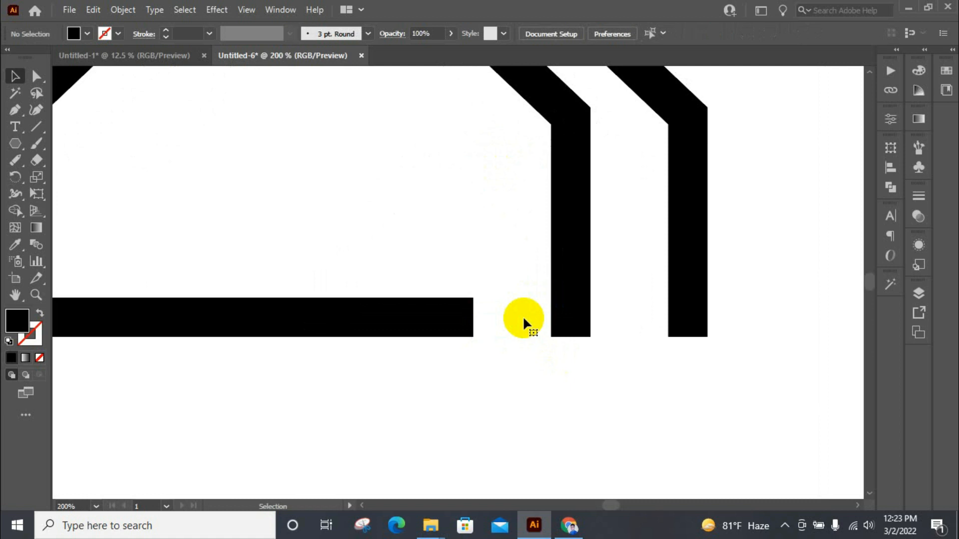
scroll(522, 316, down, 4)
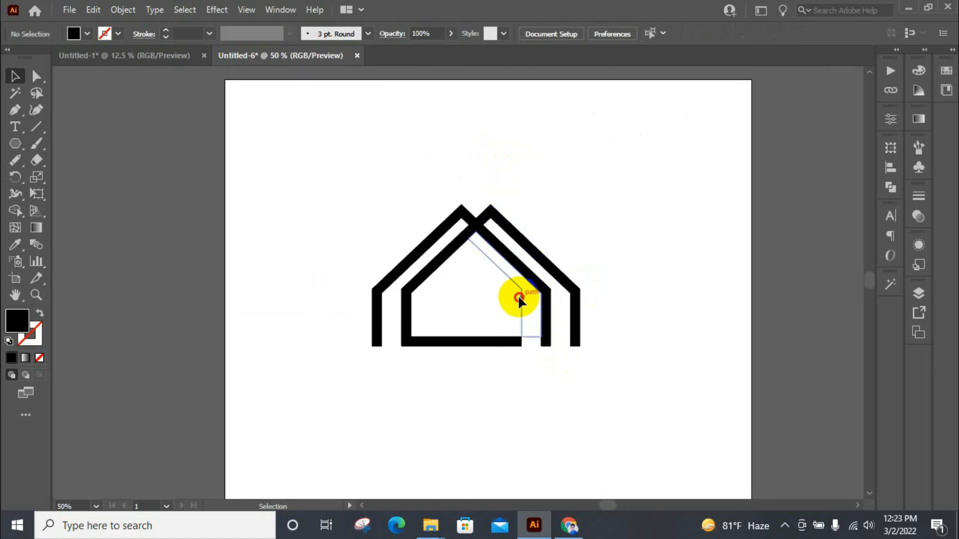
click(517, 295)
key(Delete)
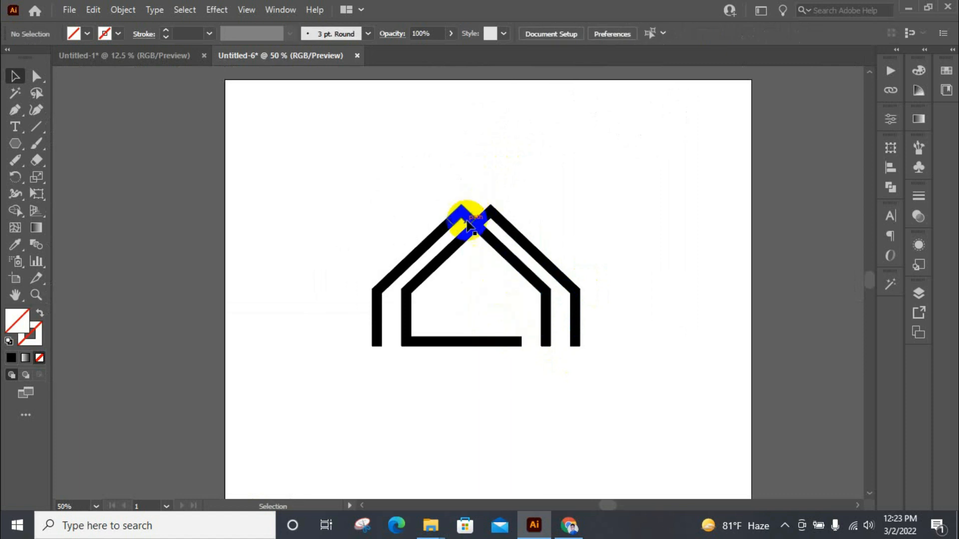
Step: Fill the small diamond where the two roof lines cross with yellow
click(472, 228)
scroll(472, 227, up, 1)
click(73, 34)
click(59, 56)
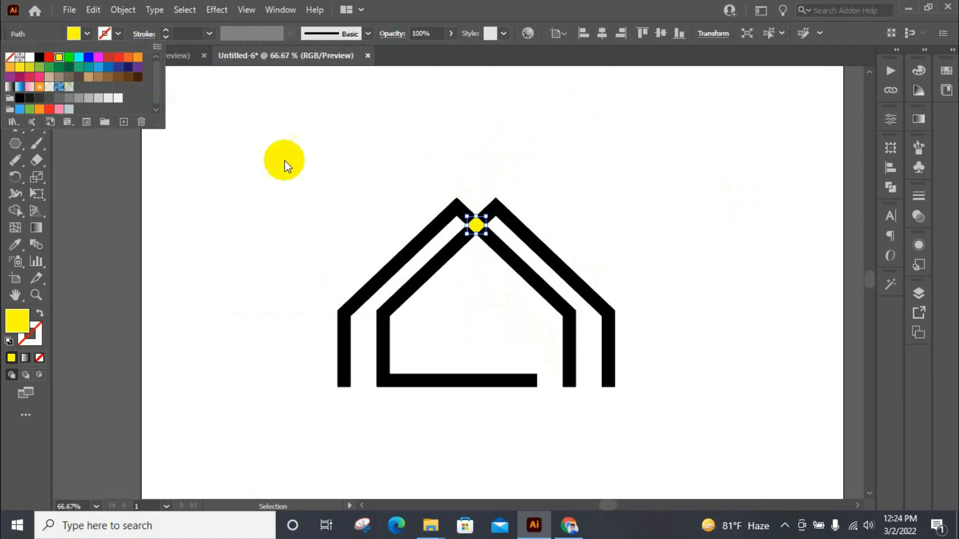
click(284, 161)
scroll(550, 241, up, 3)
scroll(532, 144, down, 3)
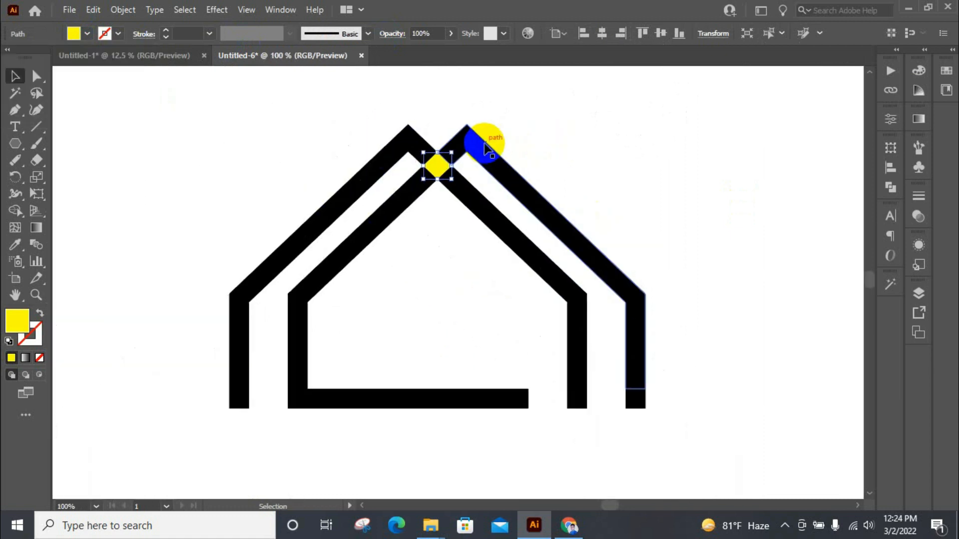
Step: Offset the yellow diamond's path outward with miter joins to create a larger diamond covering the roof crossing
scroll(496, 144, up, 3)
click(123, 10)
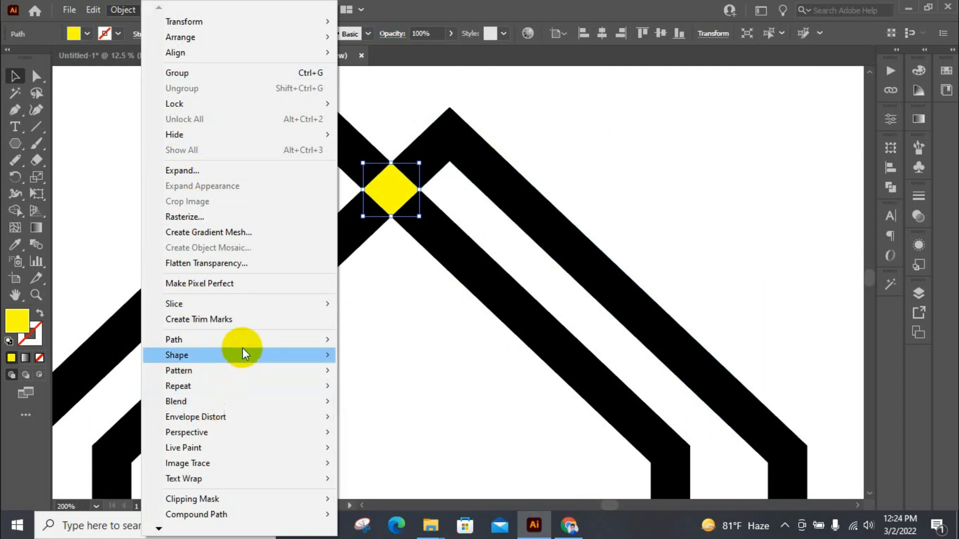
mouse_move(253, 339)
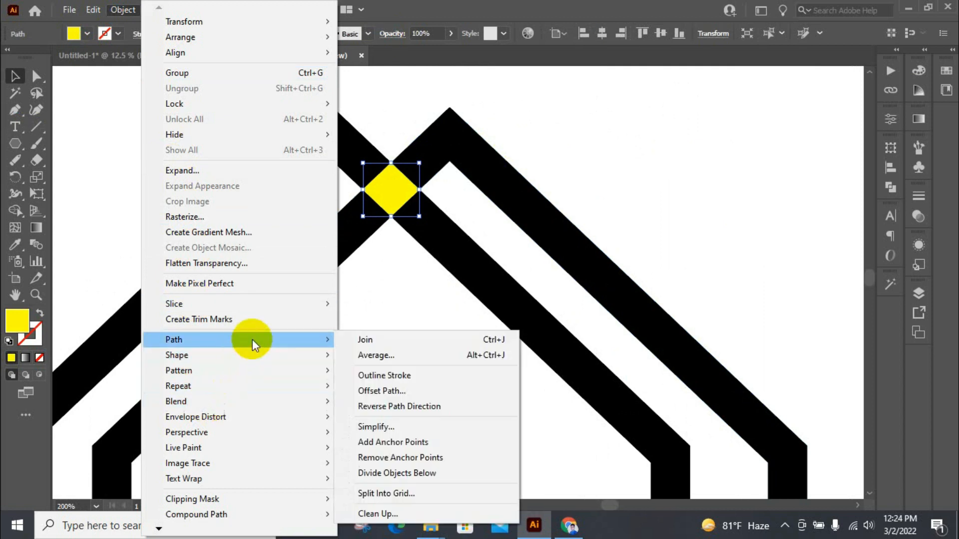
click(451, 391)
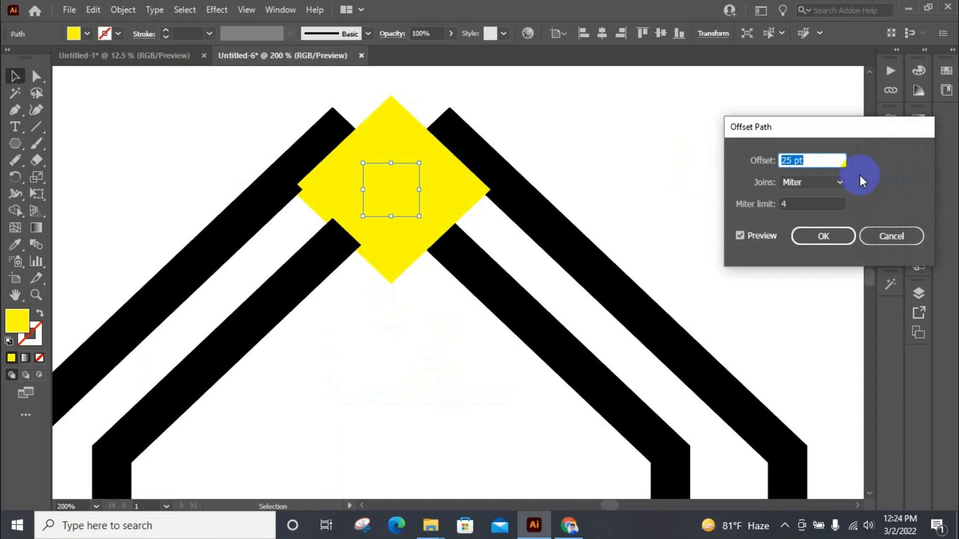
key(Down)
key(Down)
key(Down)
key(Down)
key(Down)
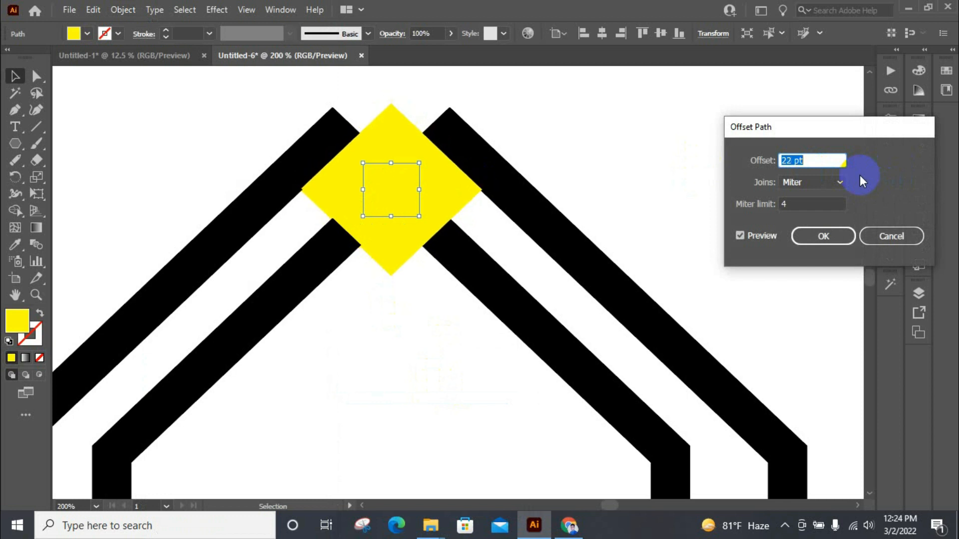
key(Down)
key(Up)
key(Up)
click(825, 242)
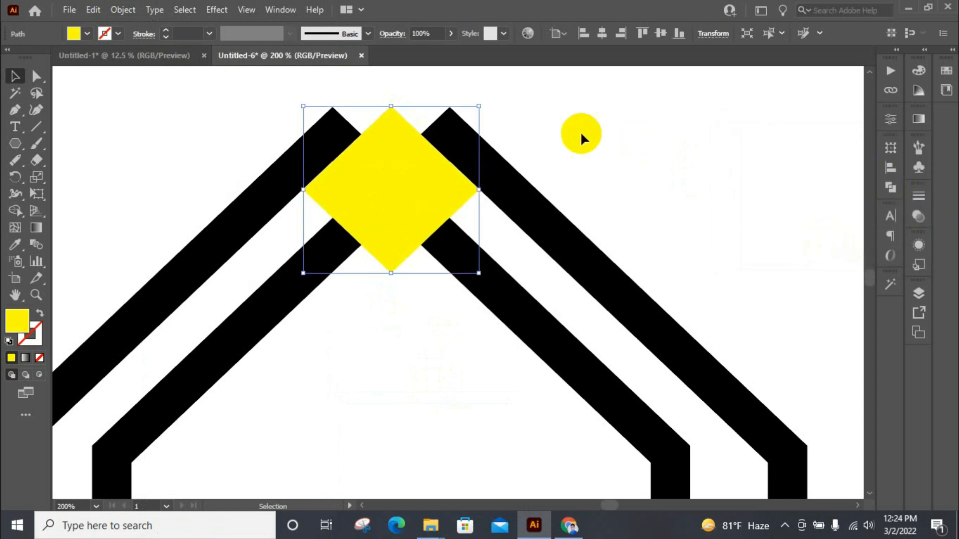
Step: Select the roof pieces together with the enlarged yellow diamond and divide them where they overlap
scroll(560, 141, down, 2)
drag(325, 144, 655, 358)
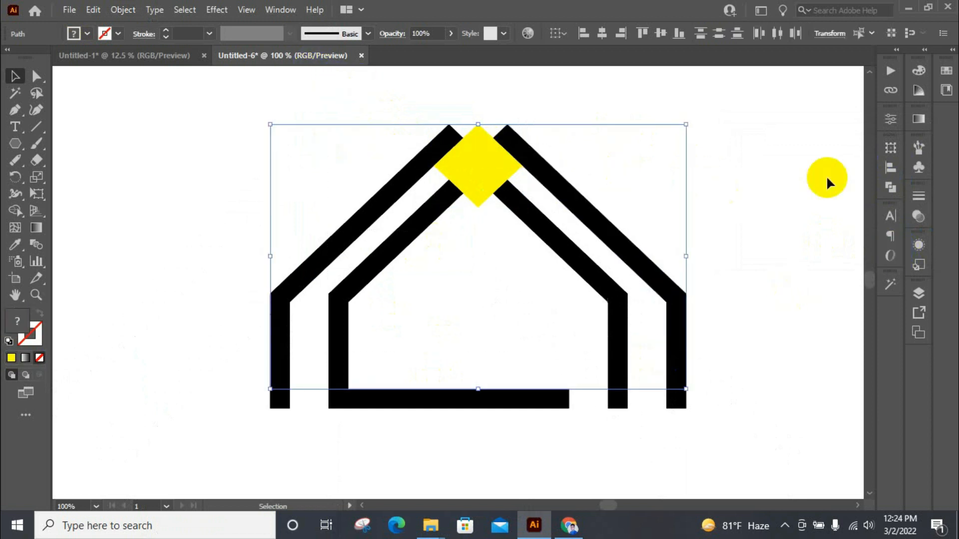
click(896, 189)
click(728, 216)
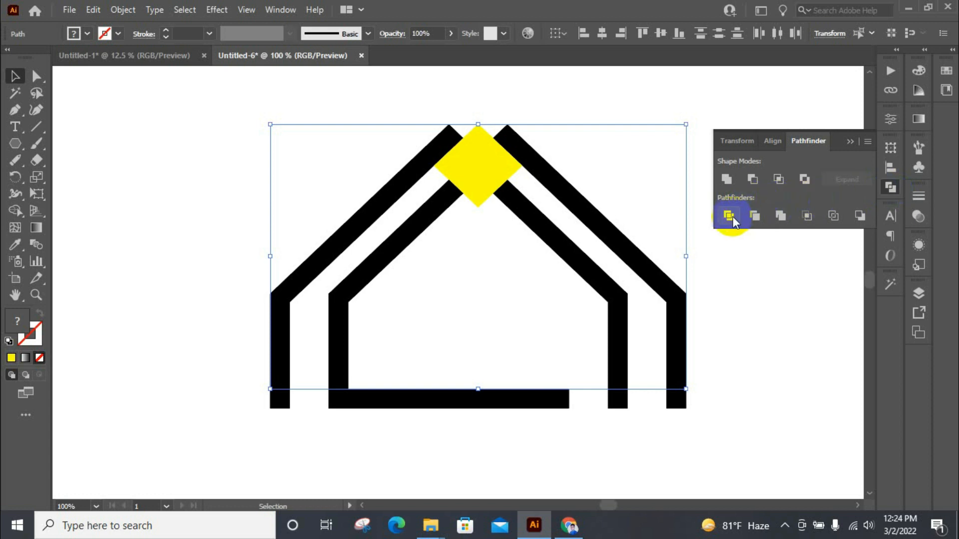
click(889, 194)
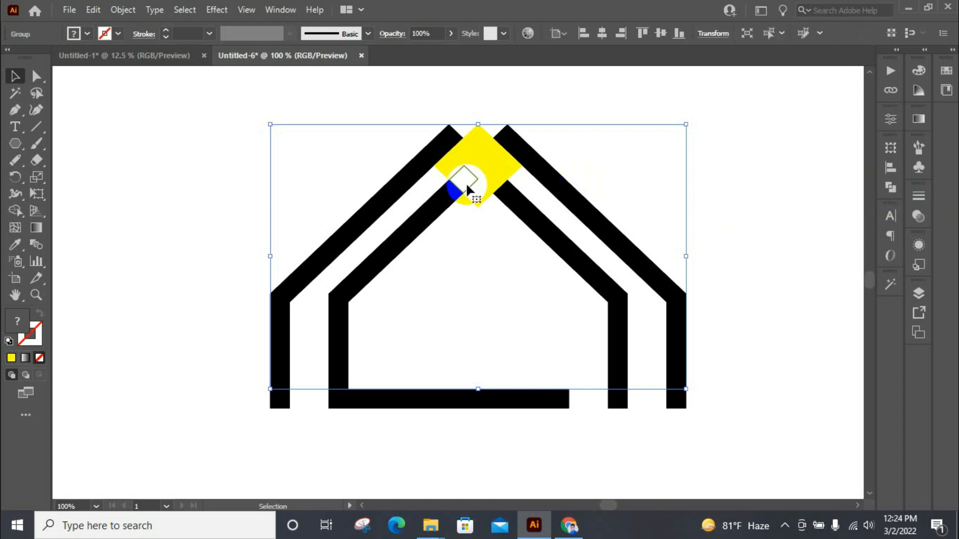
Step: Ungroup the divided house artwork into separate pieces
scroll(487, 168, up, 1)
scroll(356, 186, down, 1)
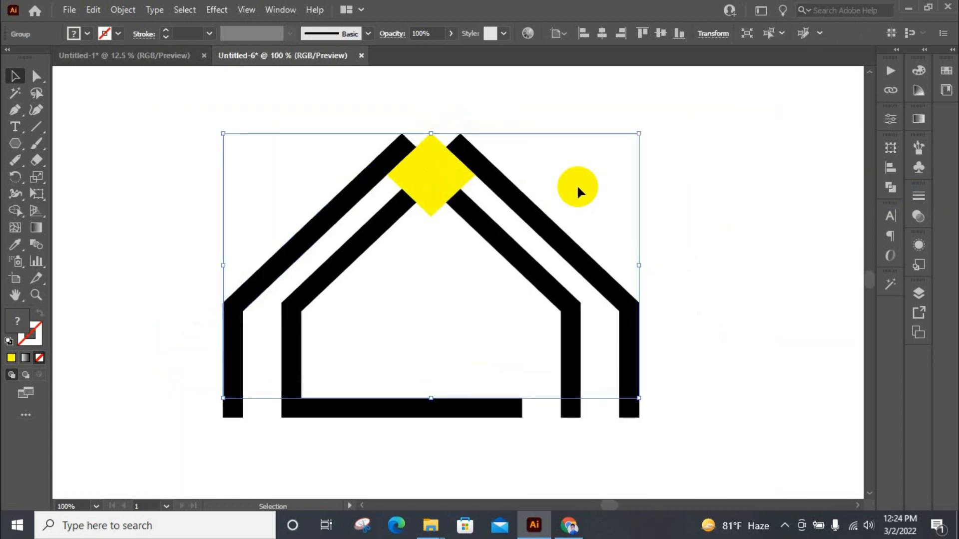
click(706, 184)
drag(319, 170, 456, 161)
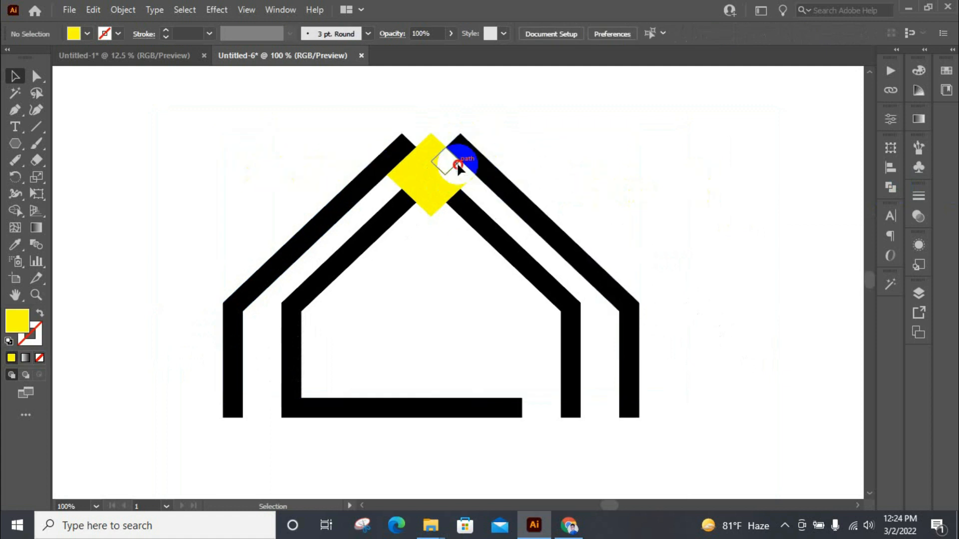
right_click(445, 172)
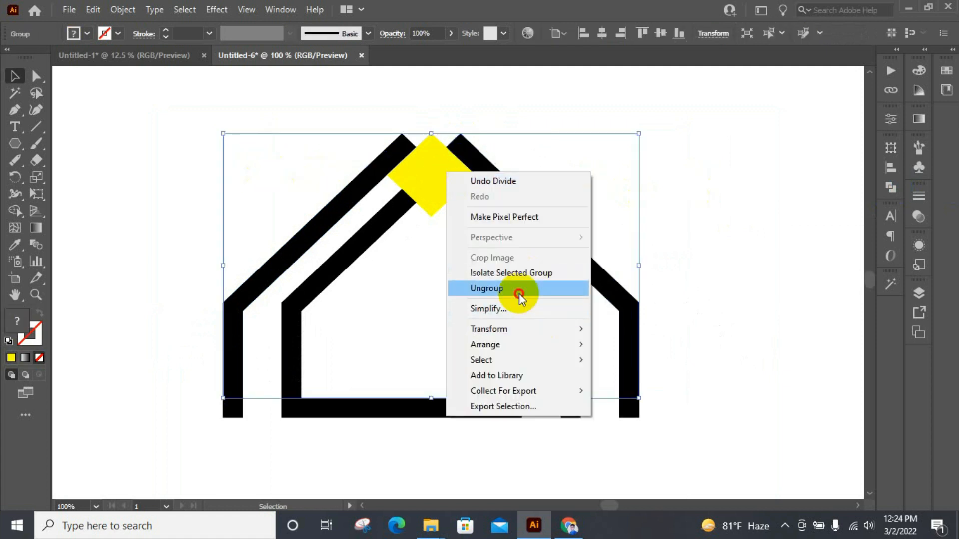
click(520, 292)
click(714, 201)
click(428, 212)
right_click(464, 185)
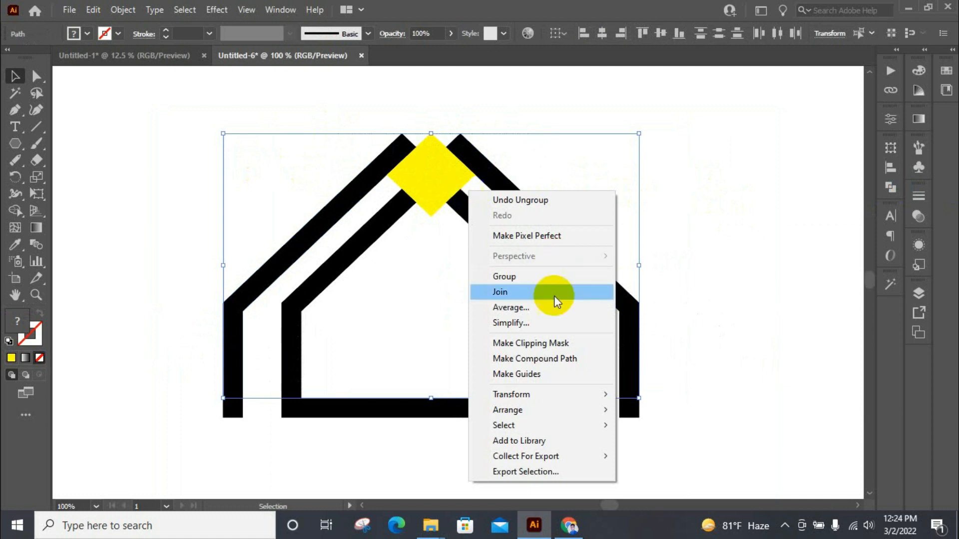
click(654, 187)
Step: Delete the yellow diamond's four corner pieces and the yellow piece beside the outer left roof line
click(460, 186)
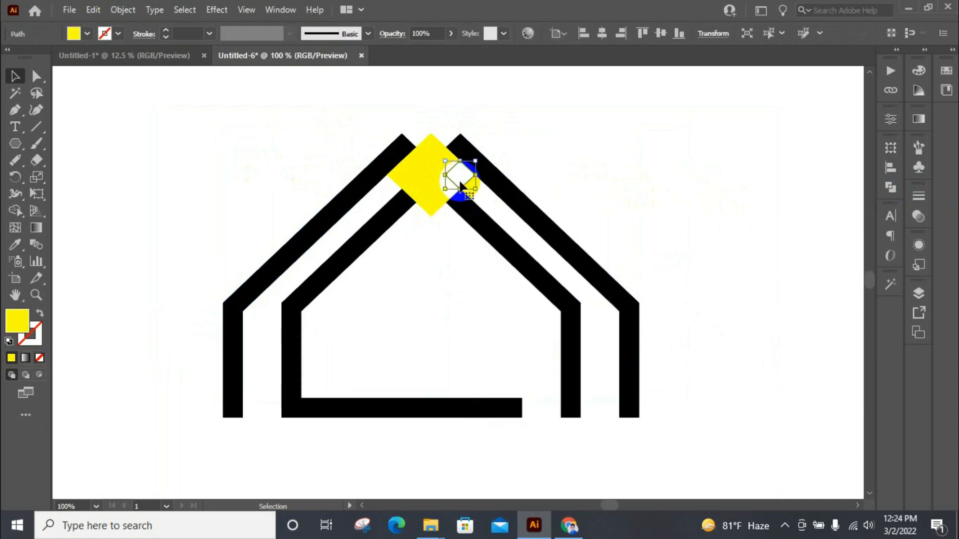
key(Delete)
click(433, 205)
key(Delete)
click(400, 179)
key(Delete)
click(413, 161)
key(Delete)
click(423, 146)
key(Delete)
click(449, 153)
key(Delete)
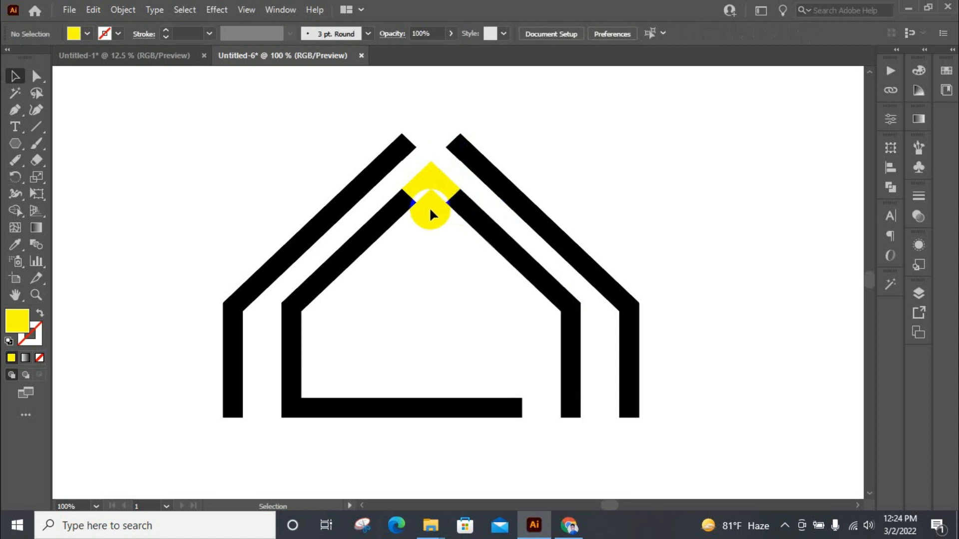
key(ctrl+z)
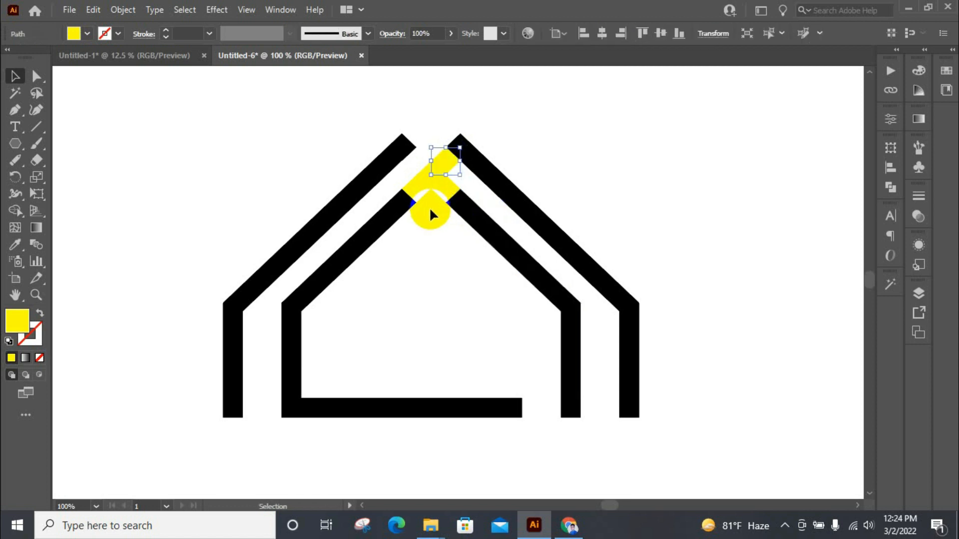
Step: Delete the yellow piece at the upper end of the inner right roof line
click(431, 209)
click(444, 188)
key(Delete)
Step: Delete the unfilled shapes inside the house and between the two right walls
scroll(477, 257, down, 1)
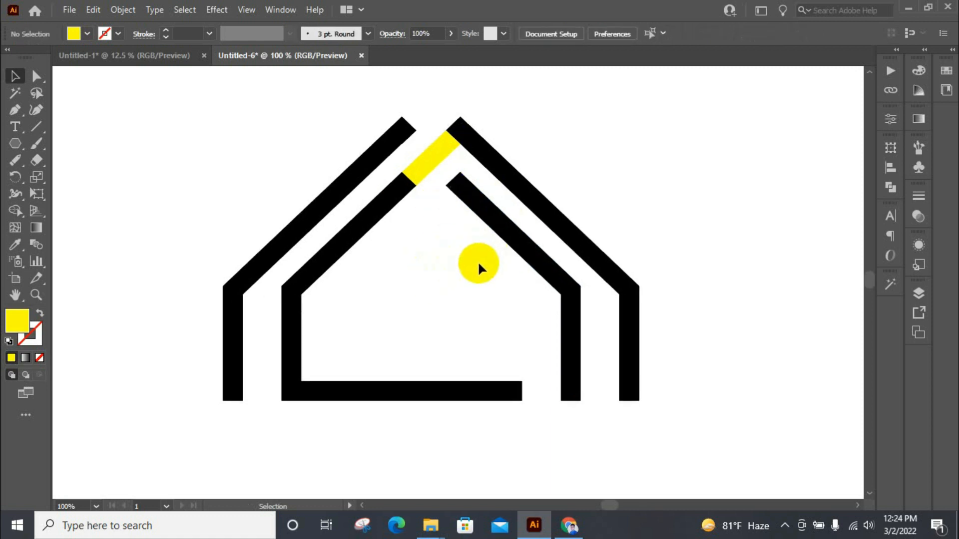
click(479, 275)
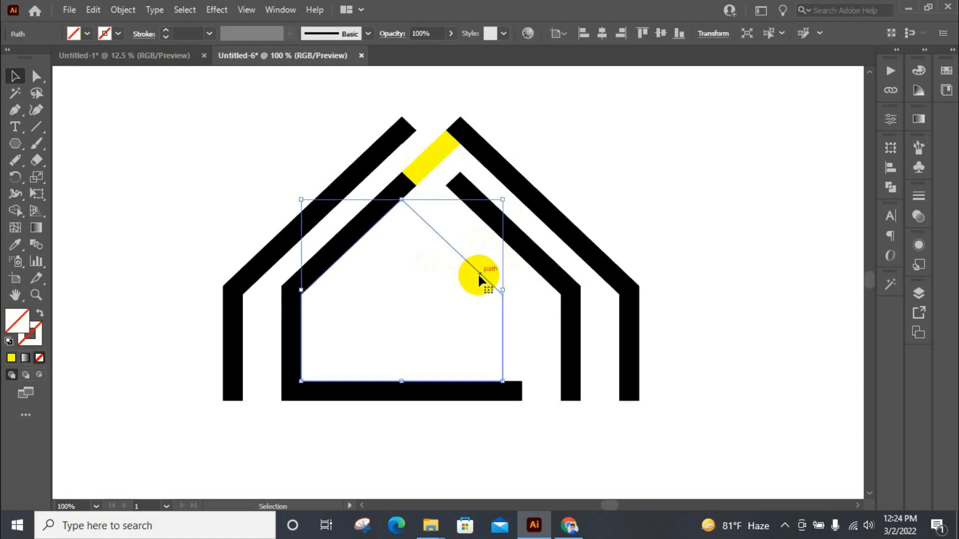
key(Delete)
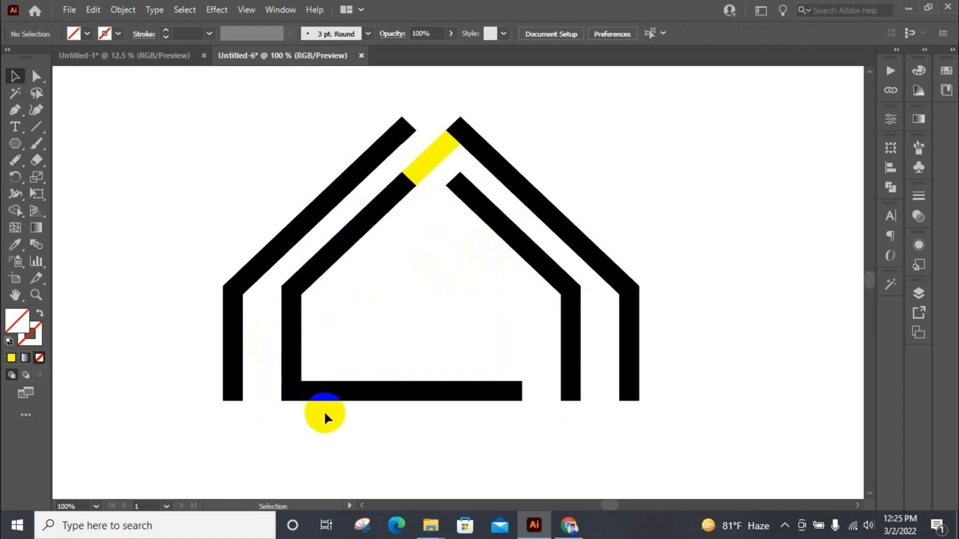
click(599, 380)
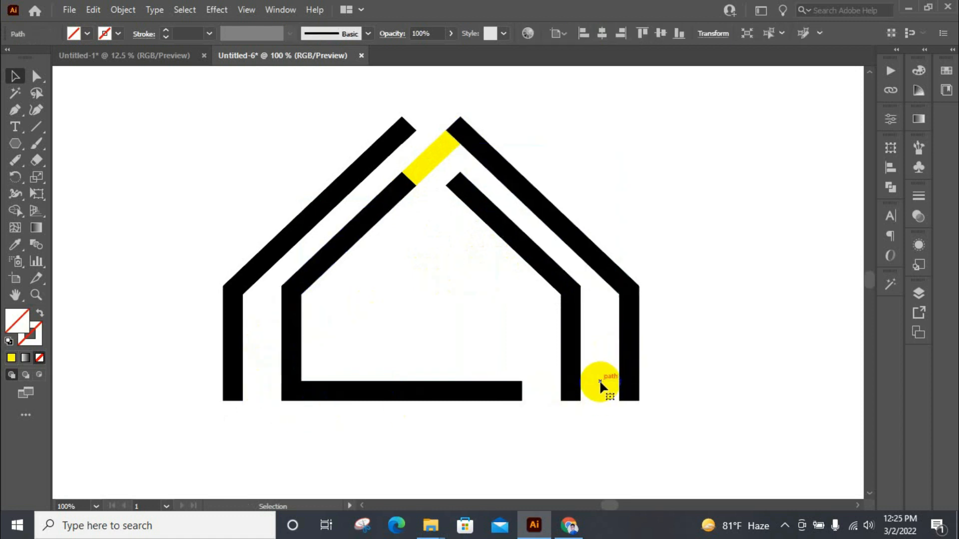
key(Delete)
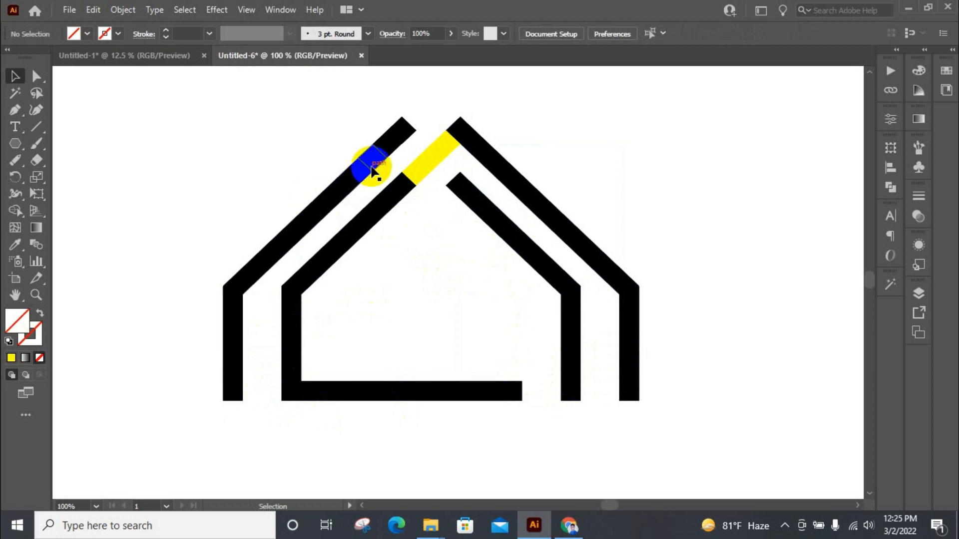
Step: Select all the house pieces and unite them, merging the yellow connector into the black roof line
click(380, 182)
click(178, 135)
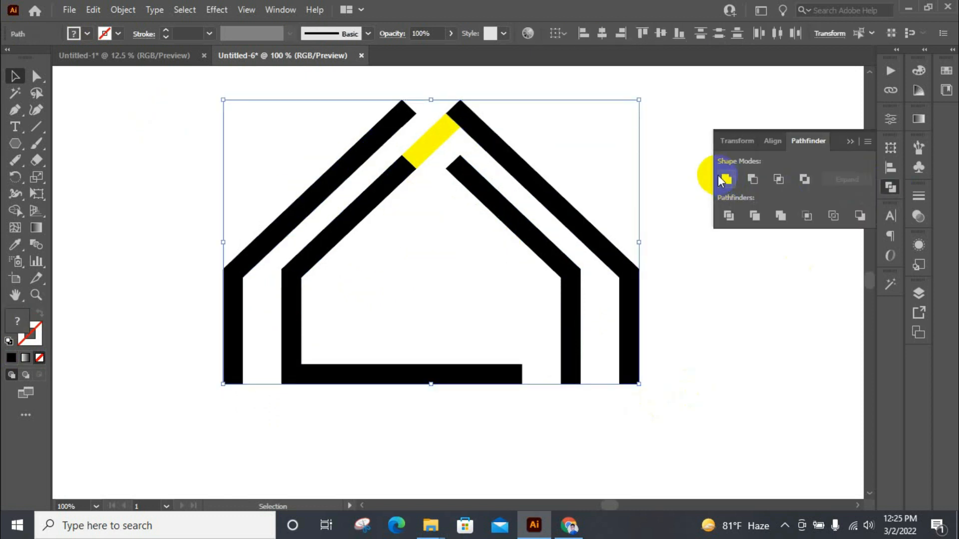
click(780, 217)
click(755, 216)
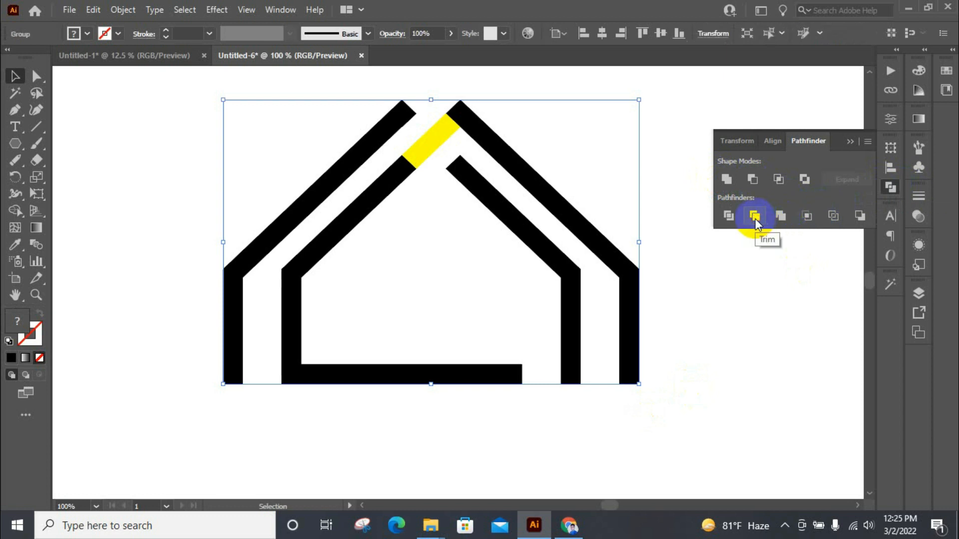
click(727, 179)
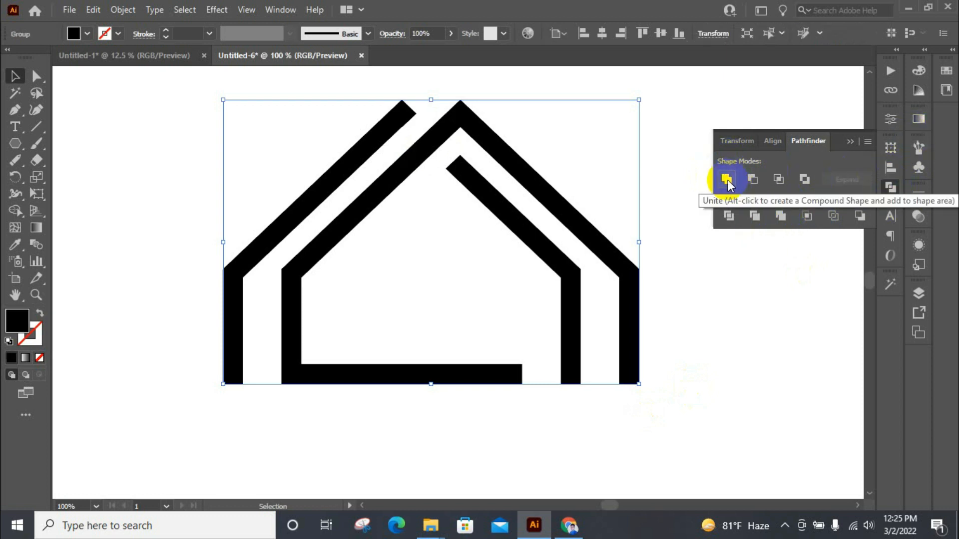
click(891, 187)
click(785, 209)
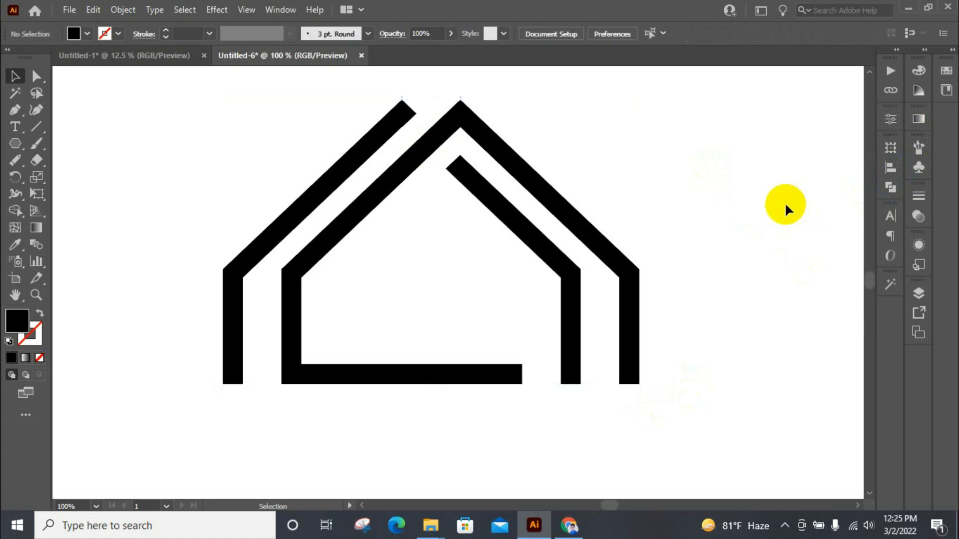
Step: Colour the whole house artwork with the green sample square using the Eyedropper
click(604, 241)
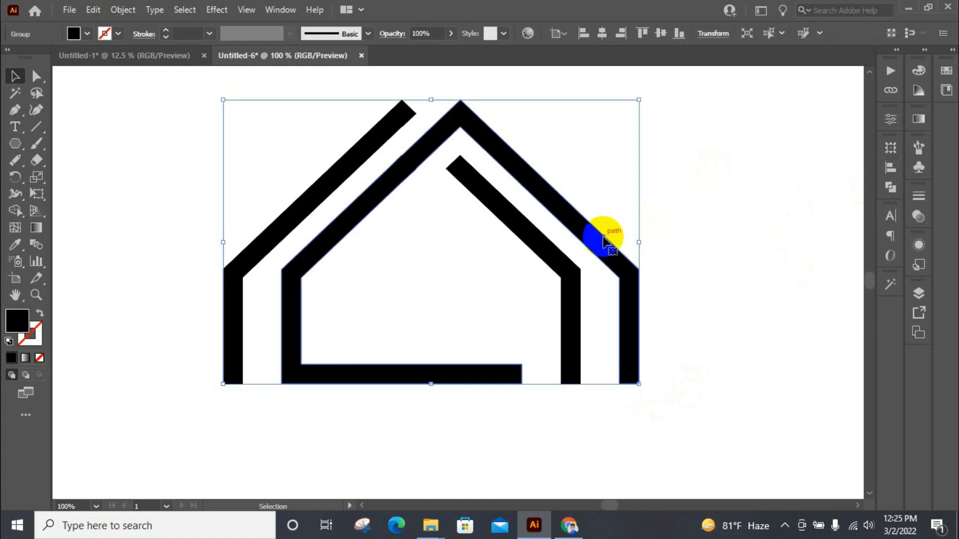
scroll(530, 210, down, 2)
scroll(529, 213, down, 1)
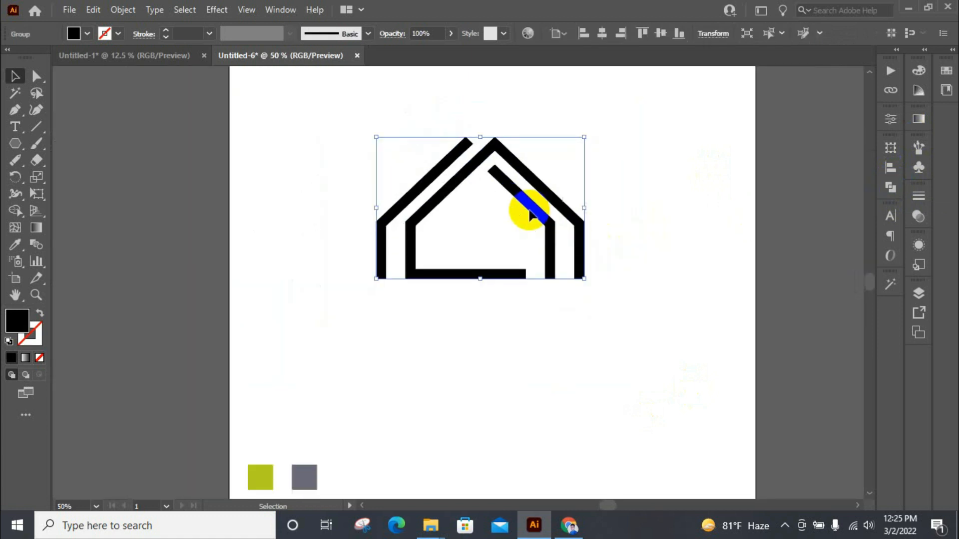
scroll(529, 210, down, 1)
key(i)
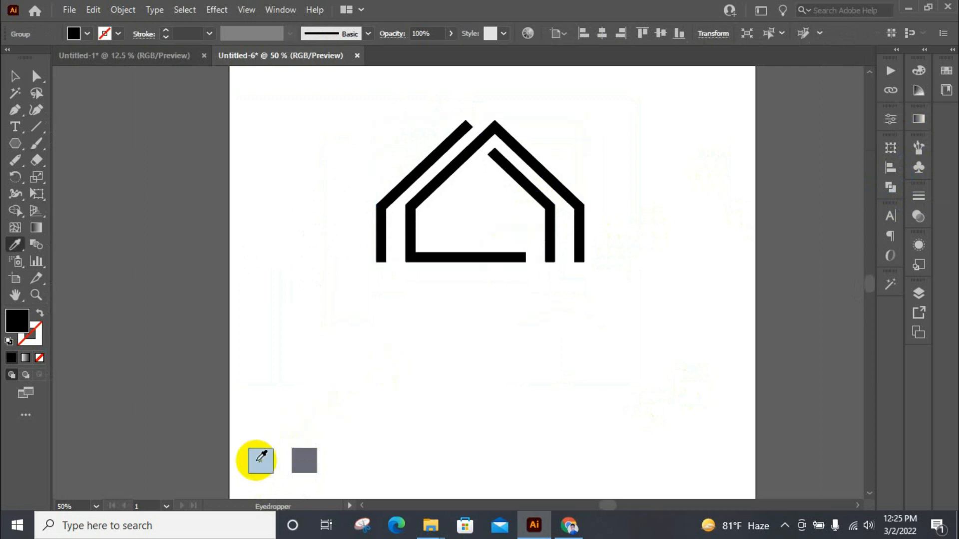
click(258, 459)
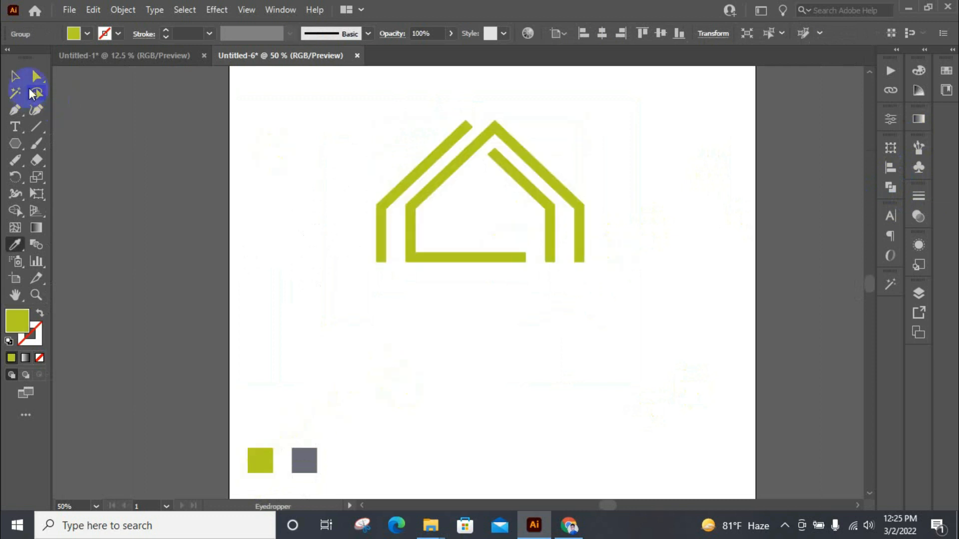
Step: Ungroup the green house artwork so its line shapes can be selected individually
click(15, 76)
right_click(378, 235)
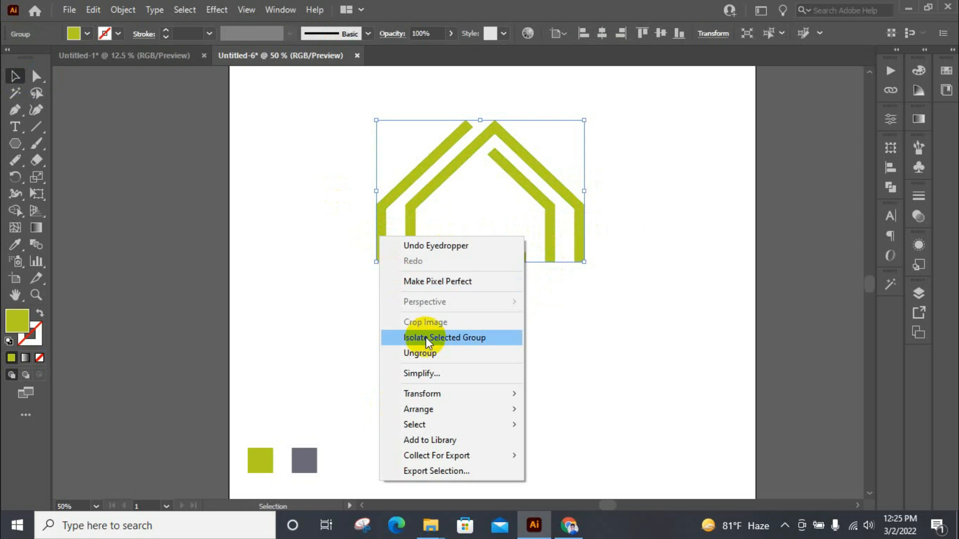
click(426, 353)
click(539, 335)
Step: Colour the inner right and outer left line shapes with the grey sample square using the Eyedropper
click(533, 198)
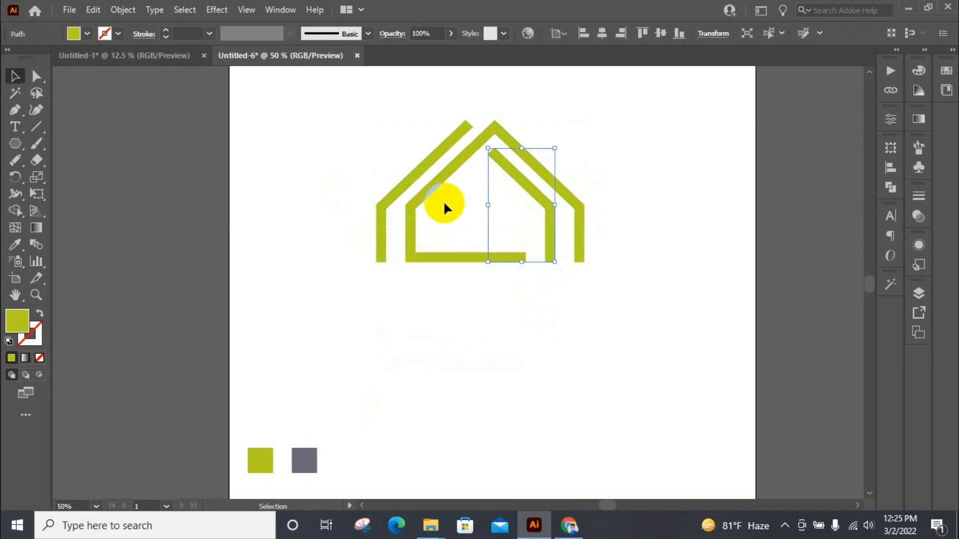
click(379, 203)
key(i)
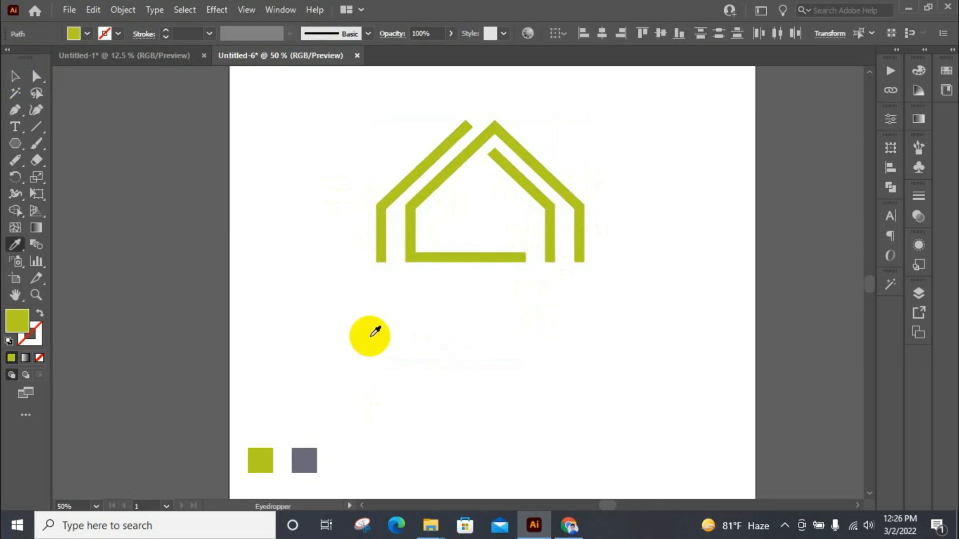
click(320, 458)
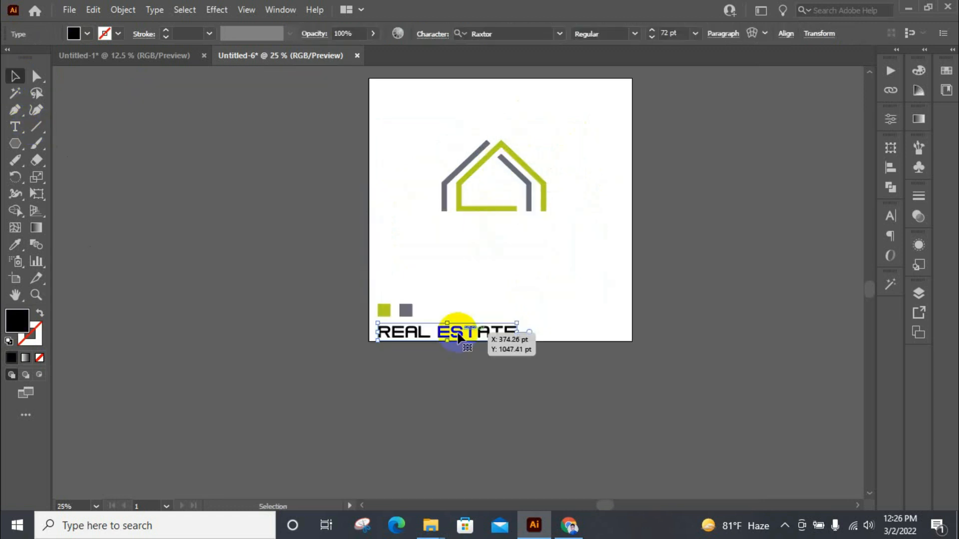
Step: Place the REAL ESTATE text below the house and group the three house shapes
drag(464, 331, 513, 243)
scroll(514, 177, up, 3)
drag(325, 112, 621, 290)
right_click(550, 209)
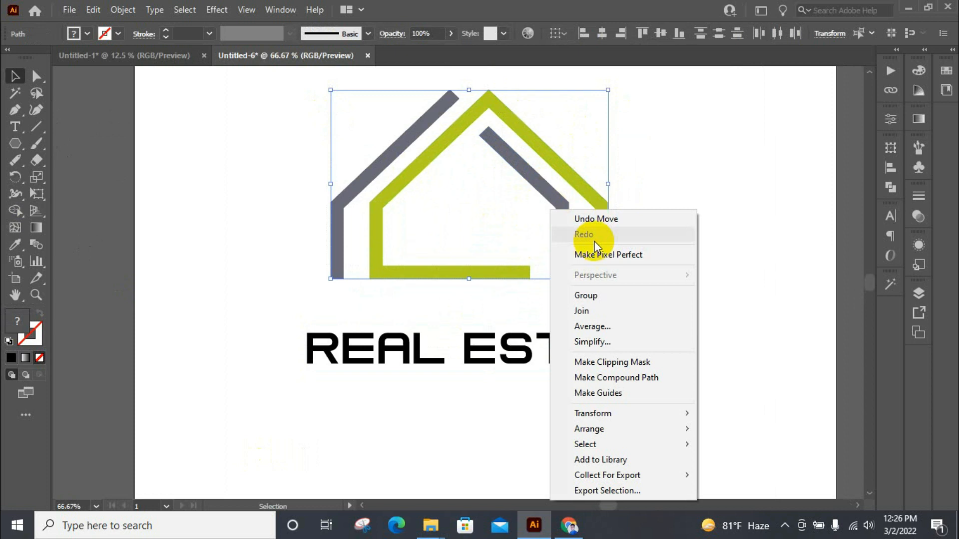
click(627, 297)
click(672, 235)
Step: Centre the house and the REAL ESTATE text horizontally, and move the text up closer to the house
drag(307, 156, 662, 369)
click(471, 34)
click(725, 192)
drag(535, 365, 551, 329)
Step: Set the REAL ESTATE text's font size to 60 pt
click(666, 32)
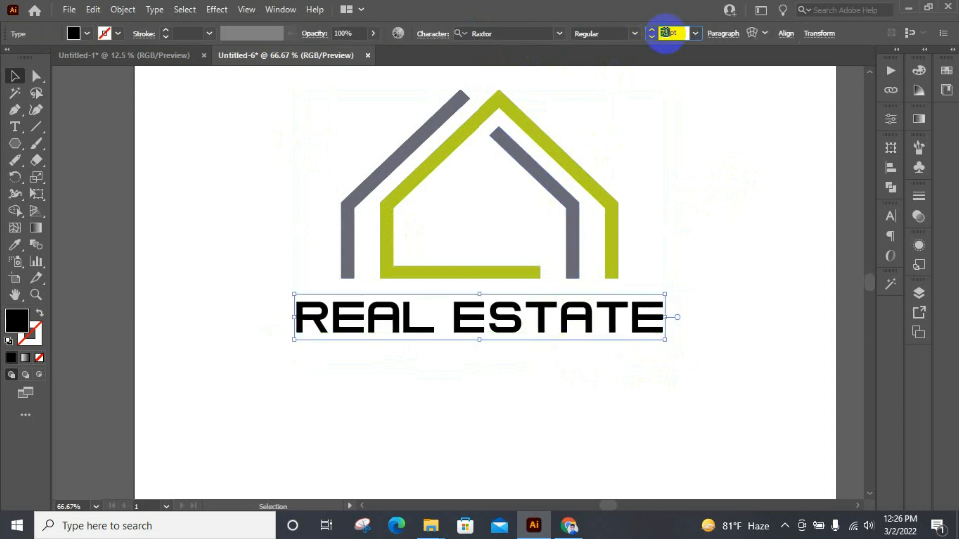
click(696, 33)
click(726, 268)
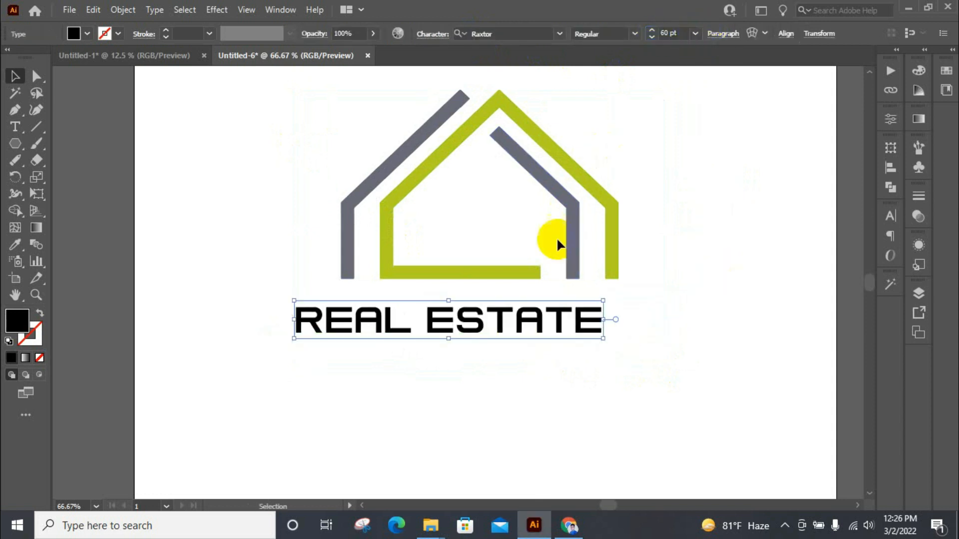
Step: Centre the house group and the REAL ESTATE text on each other horizontally
drag(278, 141, 533, 145)
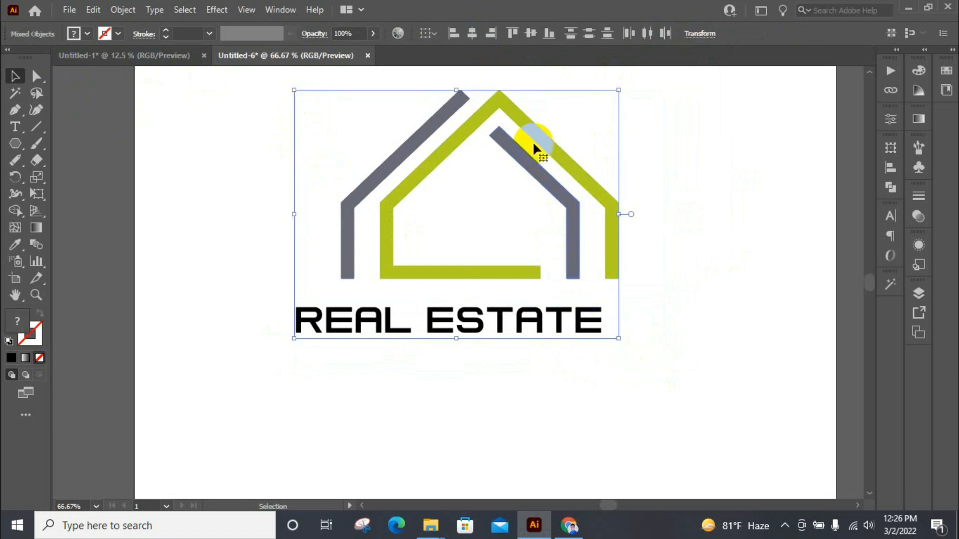
click(473, 35)
click(696, 178)
scroll(687, 181, up, 2)
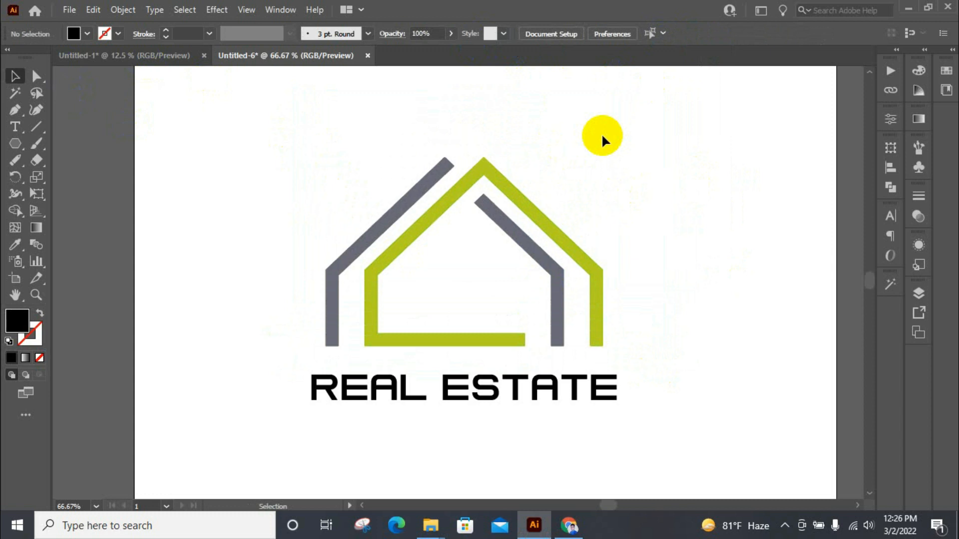
scroll(601, 133, down, 1)
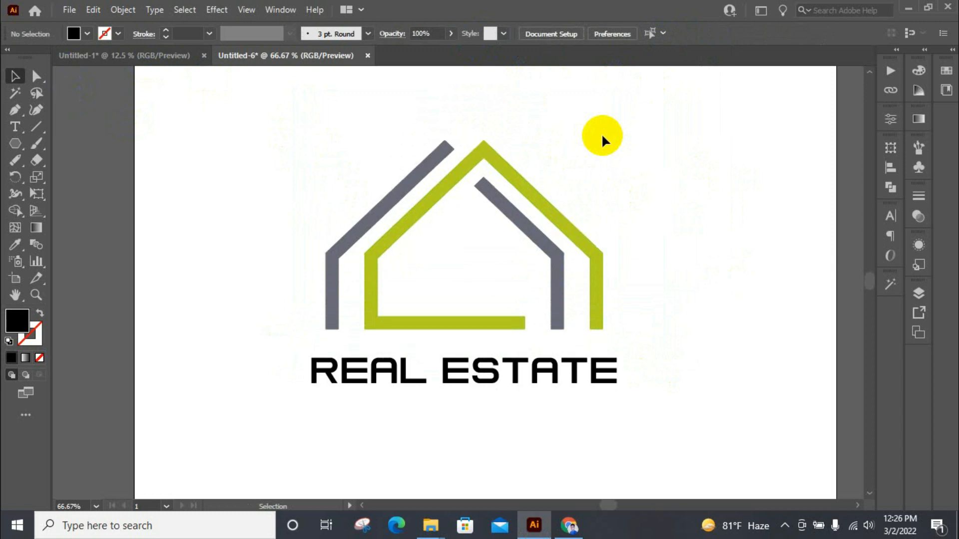
Step: Colour the REAL ESTATE text with the grey of the house's inner right line using the Eyedropper
click(580, 380)
key(i)
click(558, 287)
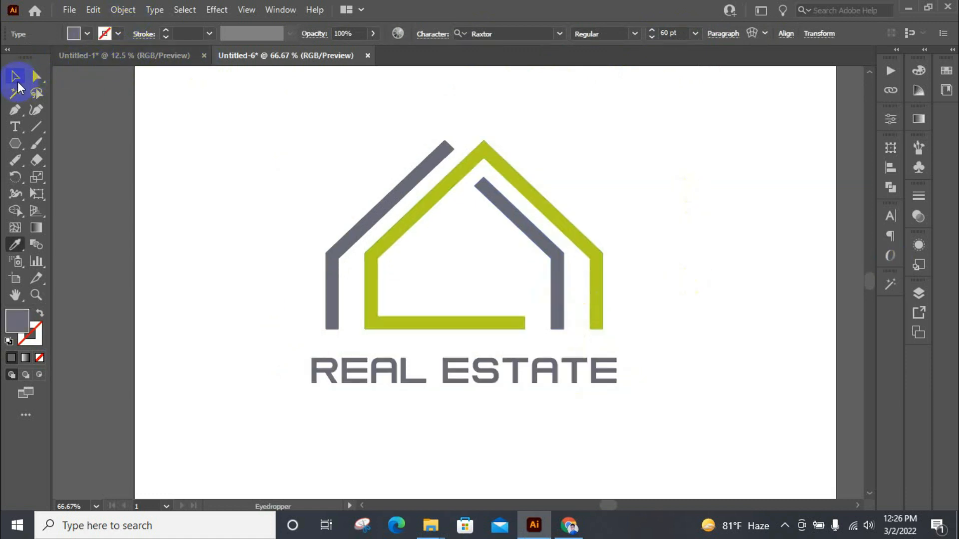
click(16, 78)
click(625, 189)
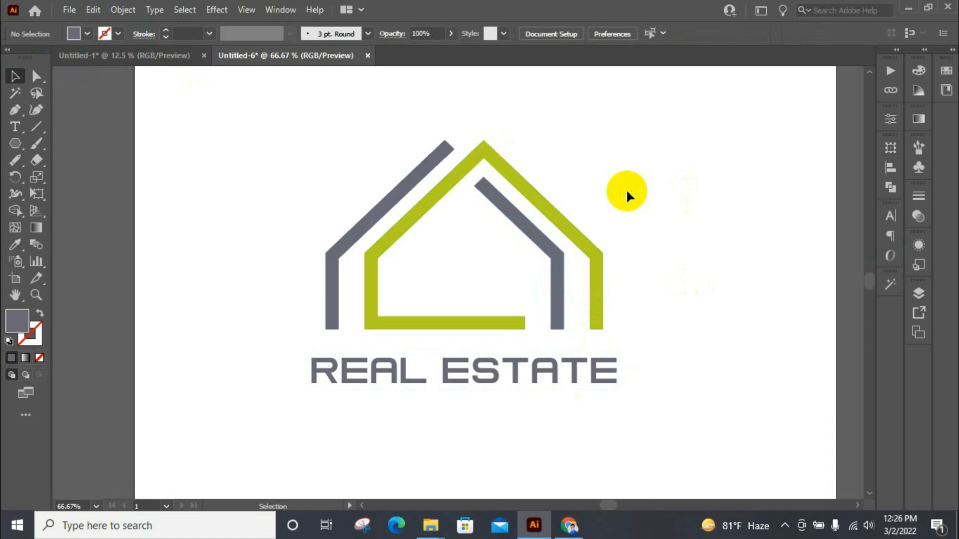
Step: Set only the word REAL in the REAL ESTATE text to the Bold style of the Raxtor font
double_click(413, 368)
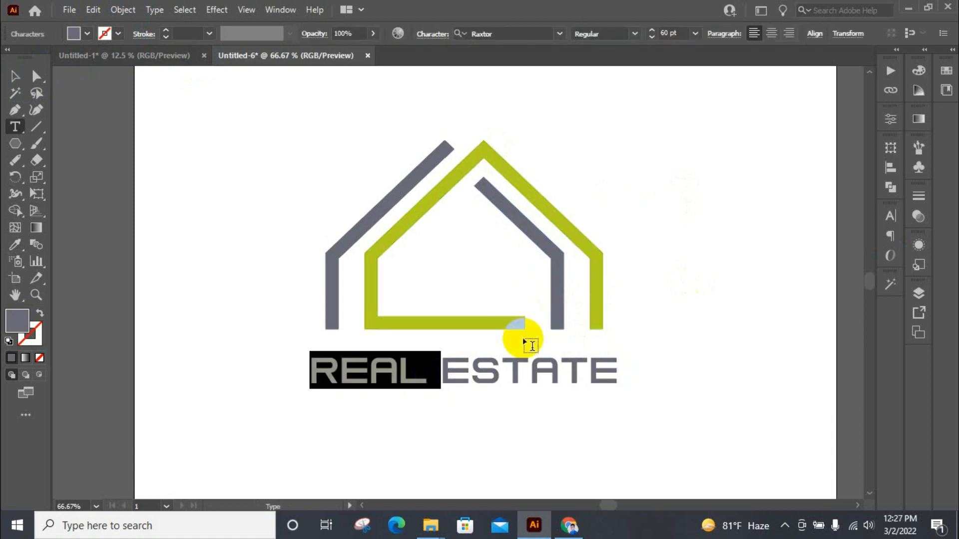
scroll(532, 346, down, 2)
triple_click(347, 316)
double_click(389, 316)
click(635, 33)
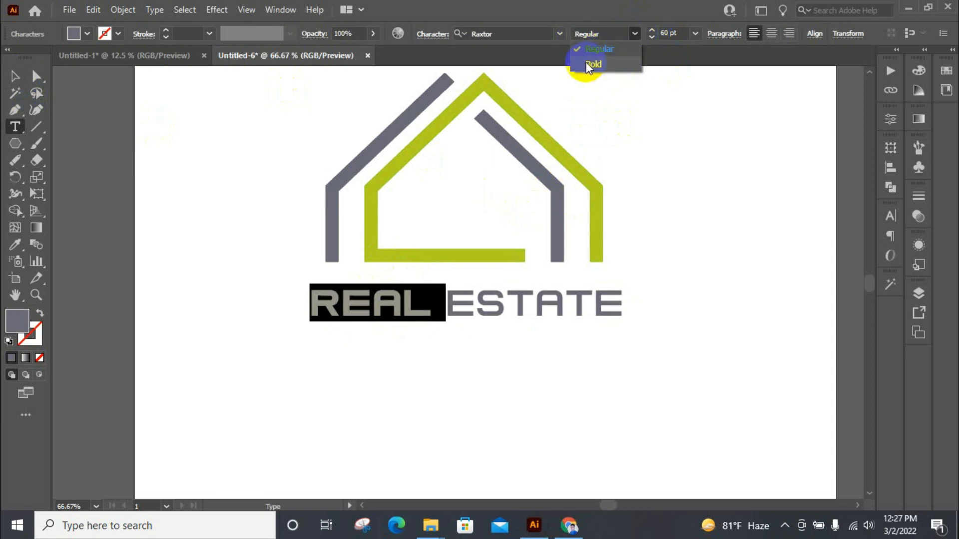
click(598, 55)
click(636, 33)
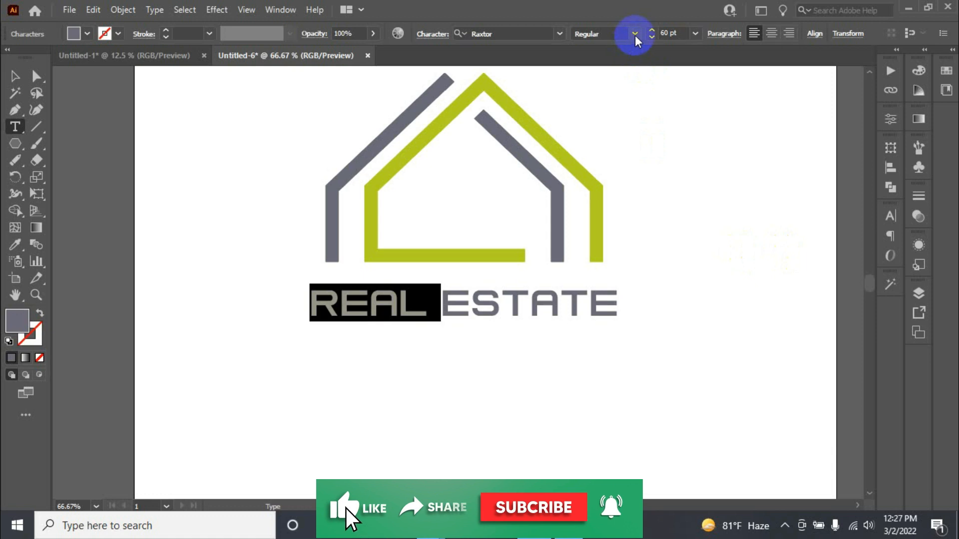
click(605, 66)
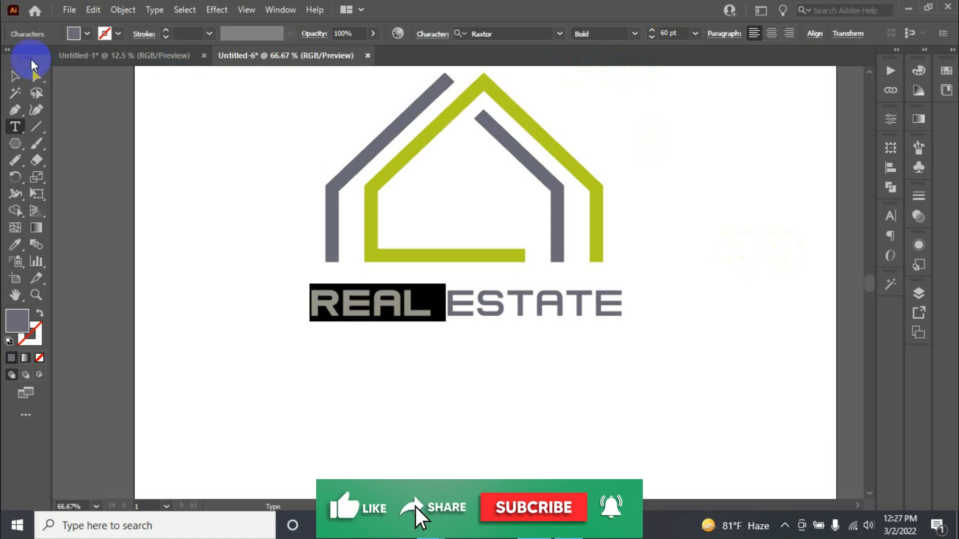